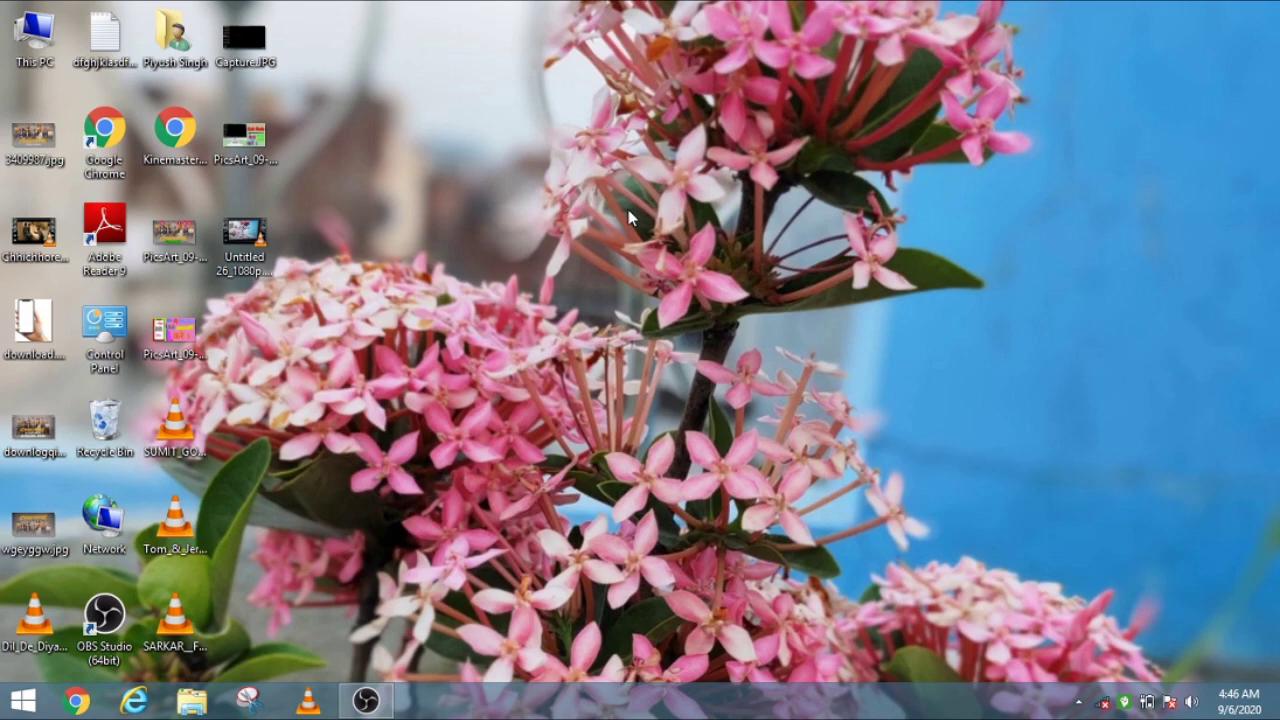
{"action": "right_click", "coordinate": [647, 67]}
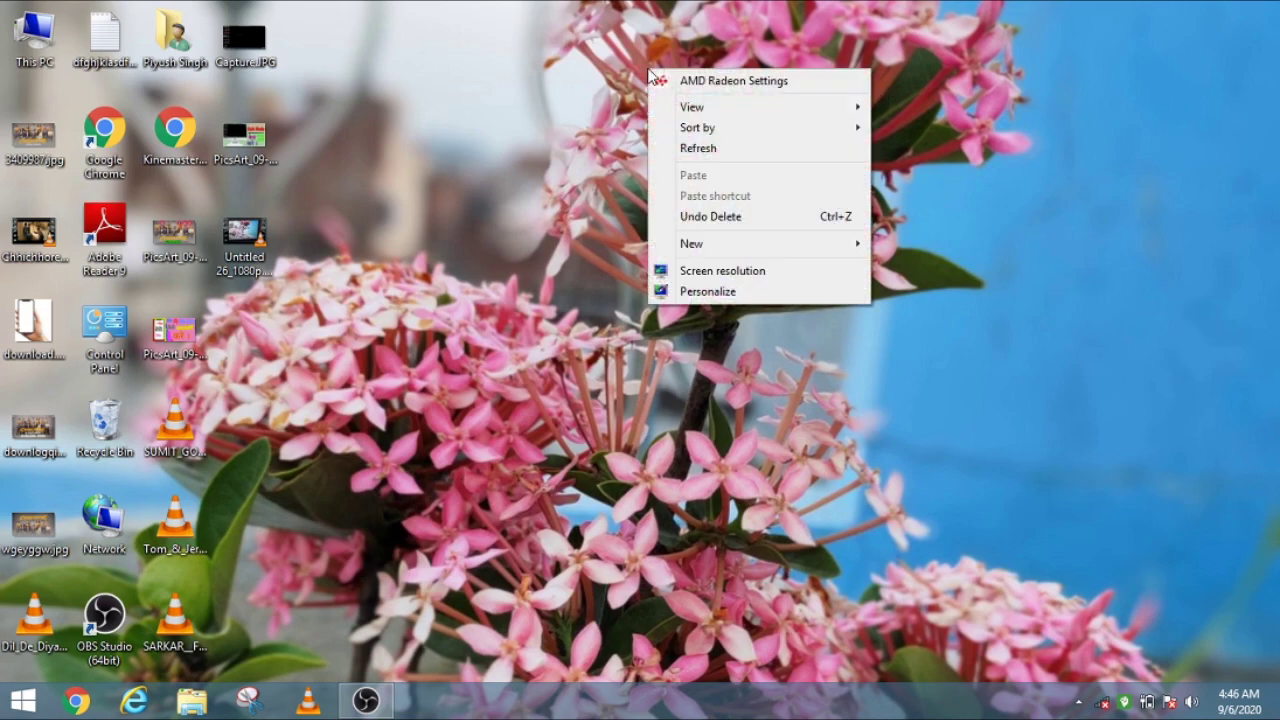
{"action": "left_click", "coordinate": [748, 147]}
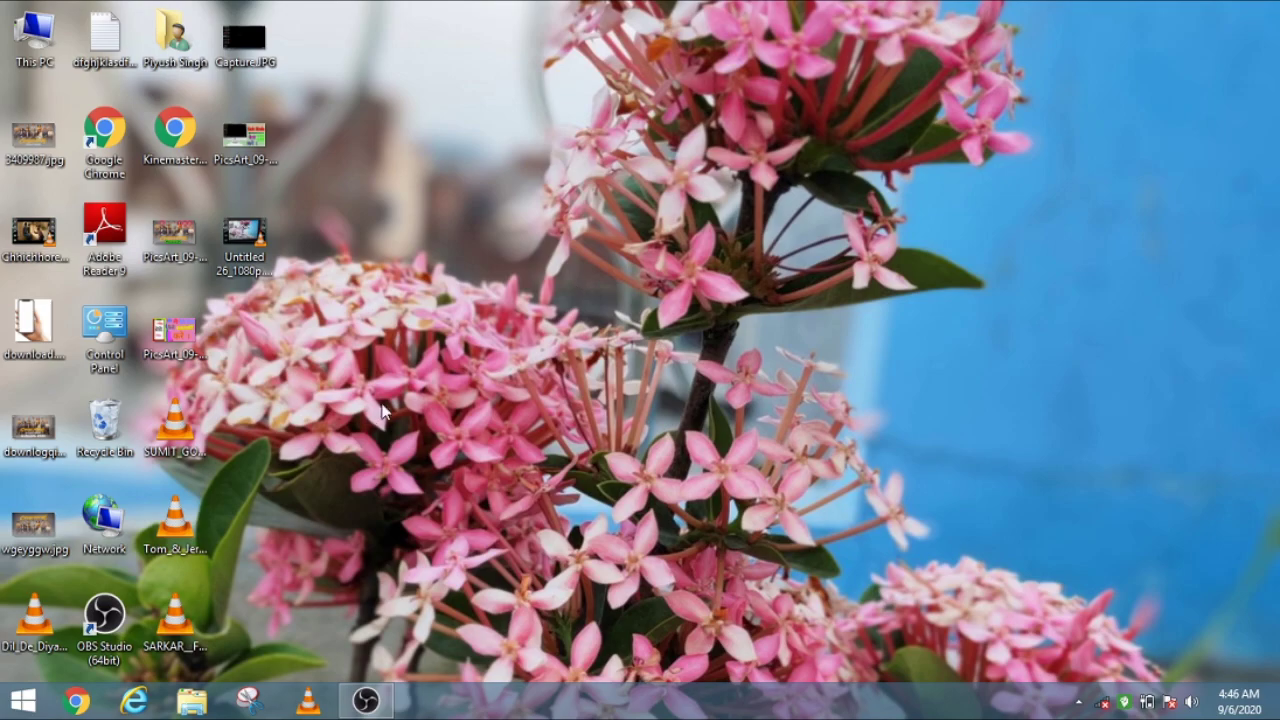
- Open Paint from the full list of installed apps
{"action": "key", "text": "super"}
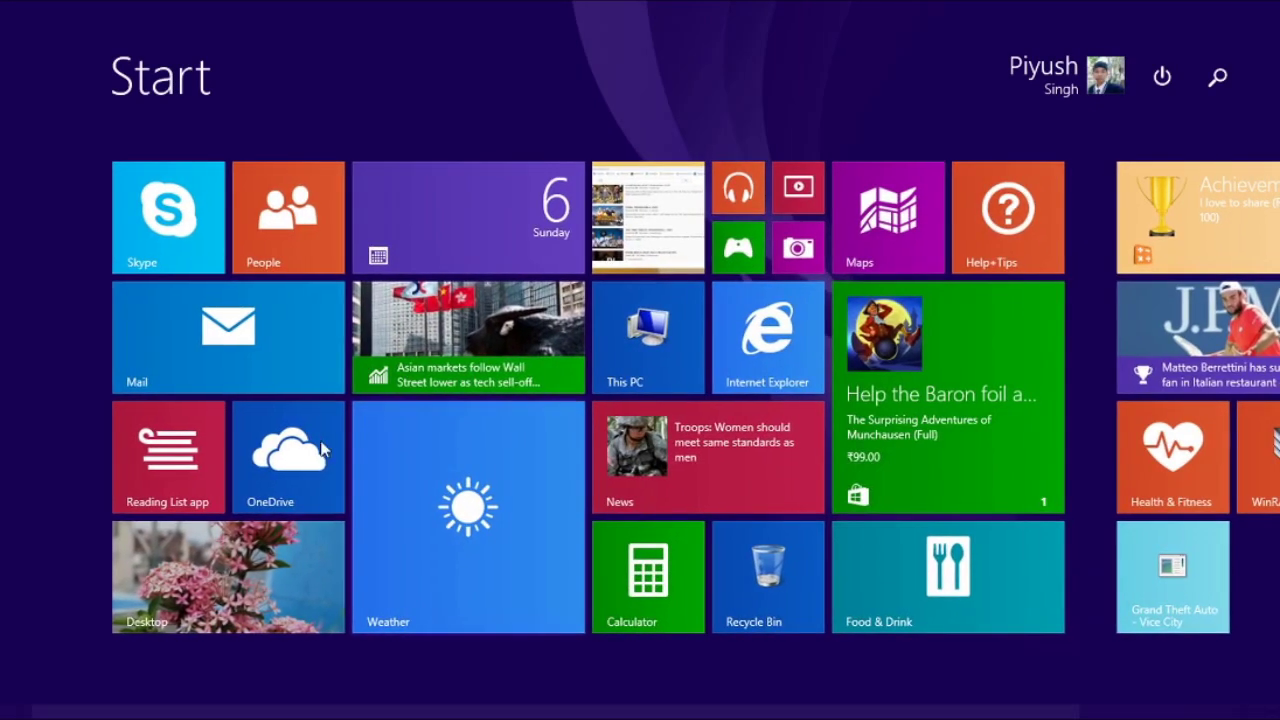
{"action": "left_click", "coordinate": [126, 672]}
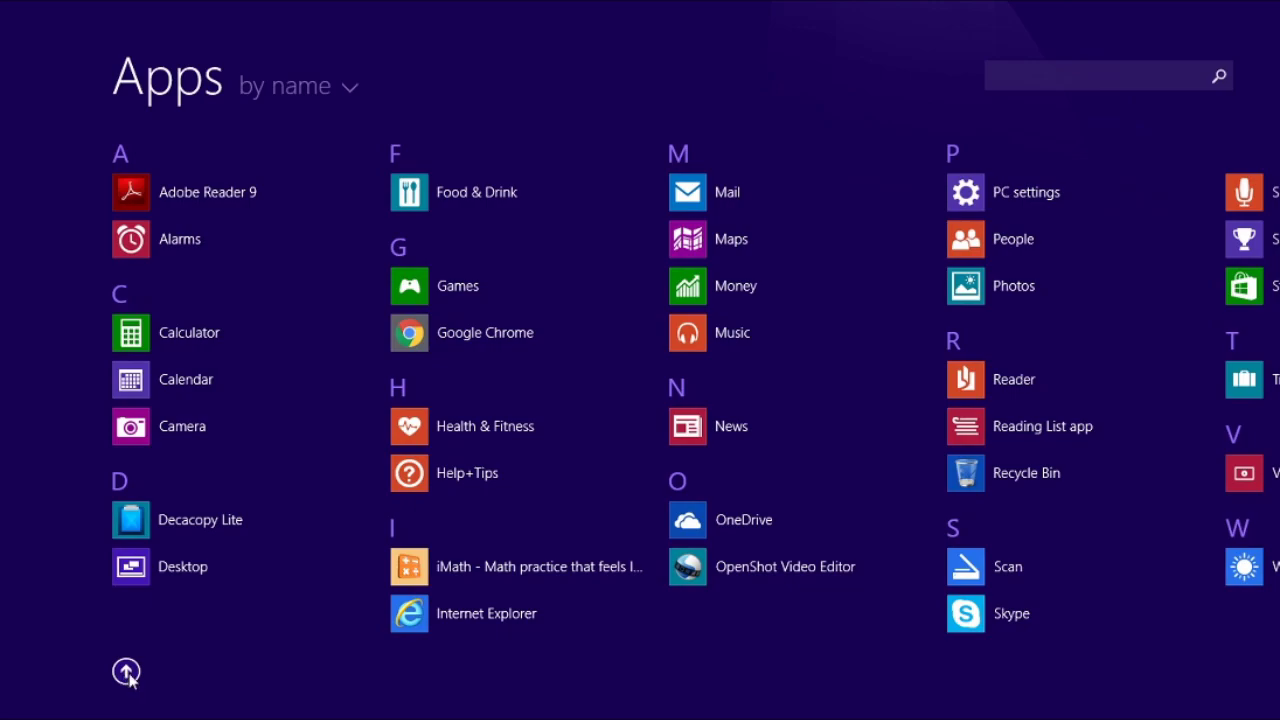
{"action": "left_click_drag", "start_coordinate": [206, 716], "coordinate": [918, 716]}
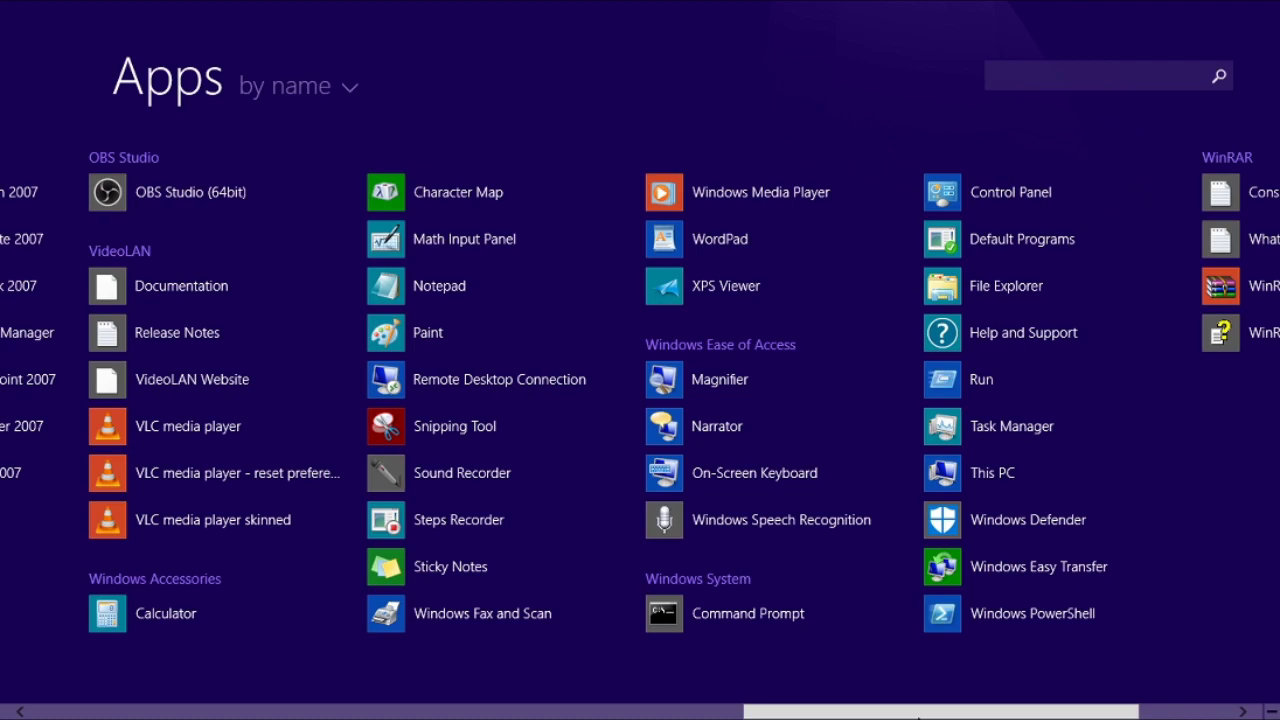
{"action": "left_click", "coordinate": [456, 334]}
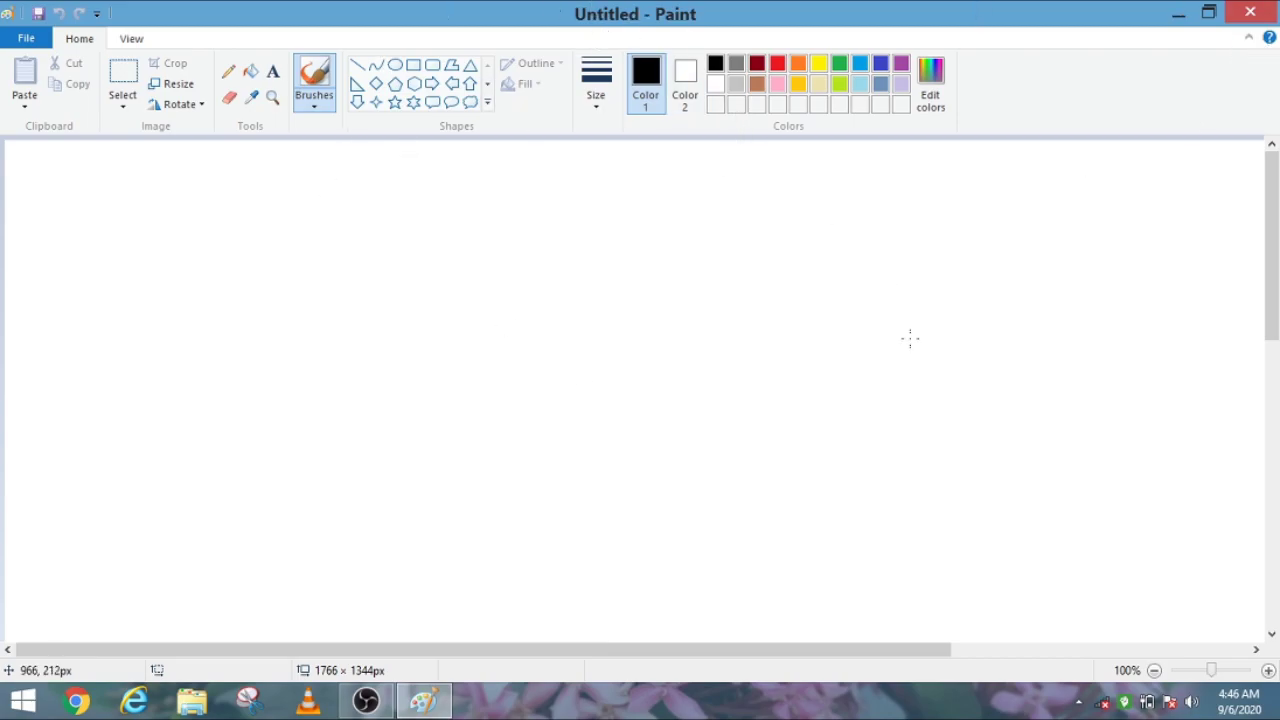
{"action": "left_click", "coordinate": [1154, 670]}
{"action": "left_click", "coordinate": [1154, 670]}
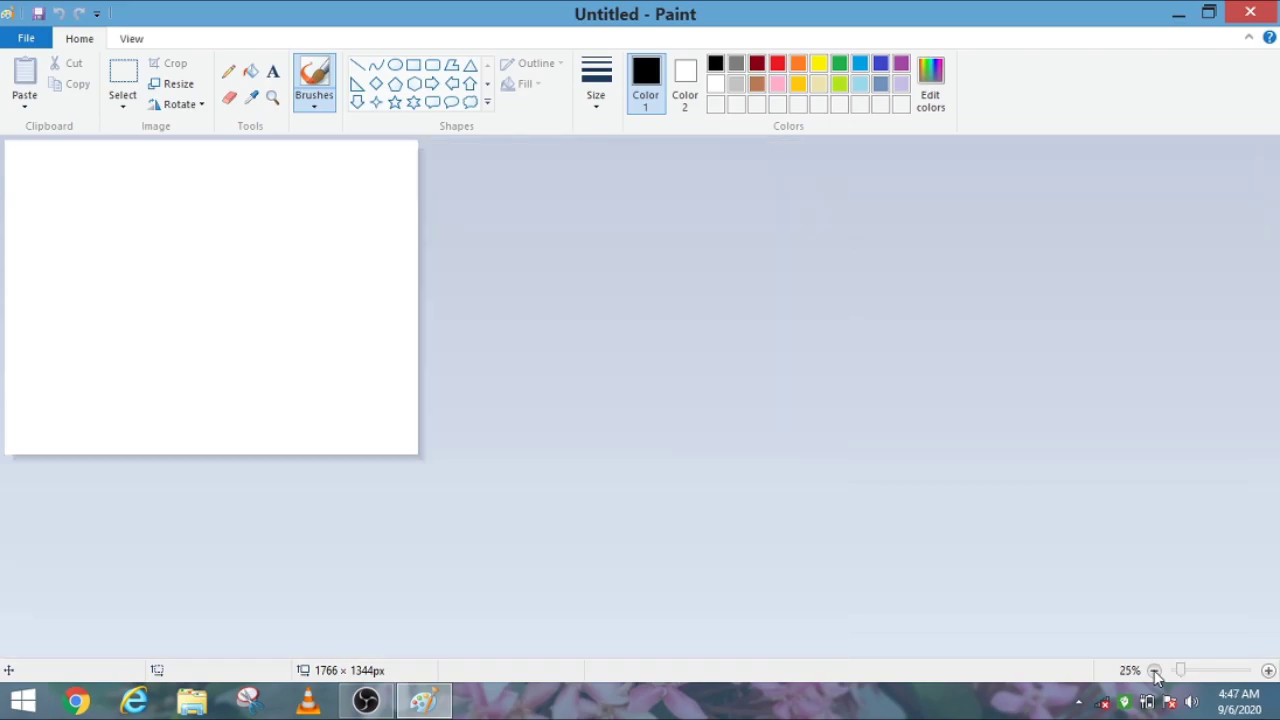
{"action": "left_click", "coordinate": [1268, 671]}
{"action": "left_click", "coordinate": [1268, 671]}
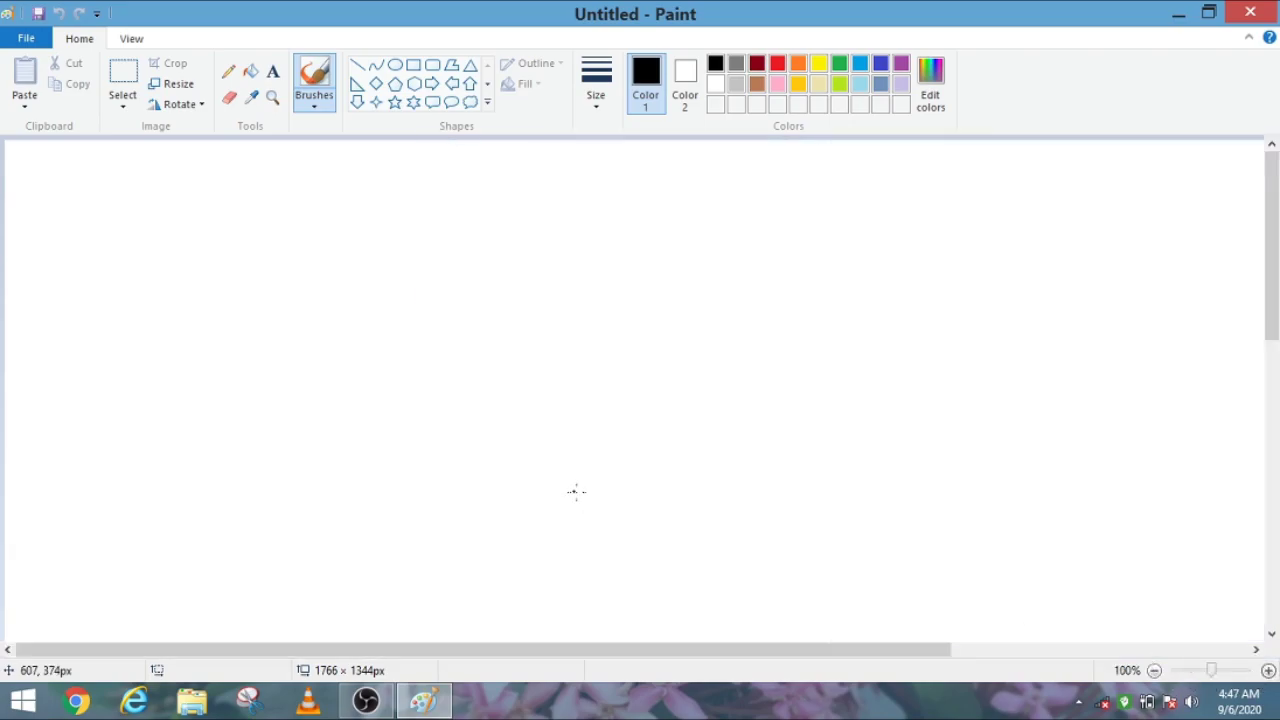
{"action": "mouse_move", "coordinate": [1270, 258]}
{"action": "left_mouse_down"}
{"action": "mouse_move", "coordinate": [1274, 555]}
{"action": "mouse_move", "coordinate": [1272, 243]}
{"action": "left_mouse_up"}
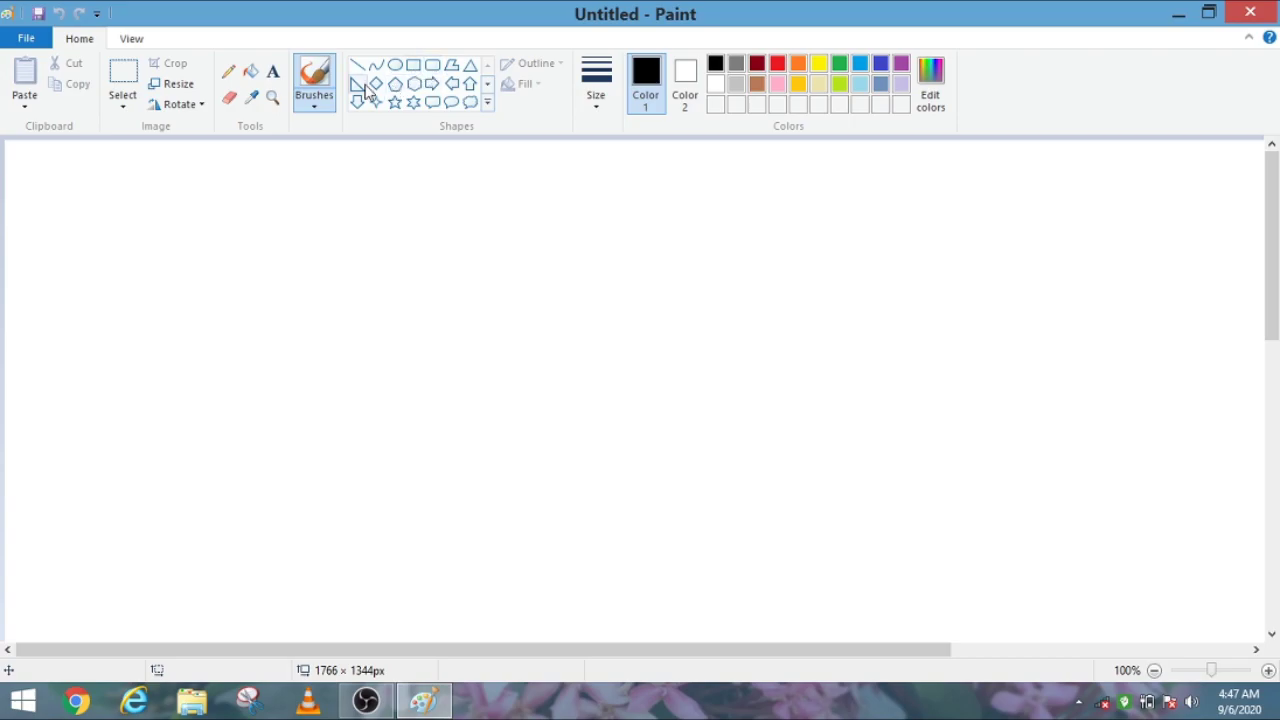
{"action": "left_click", "coordinate": [488, 103]}
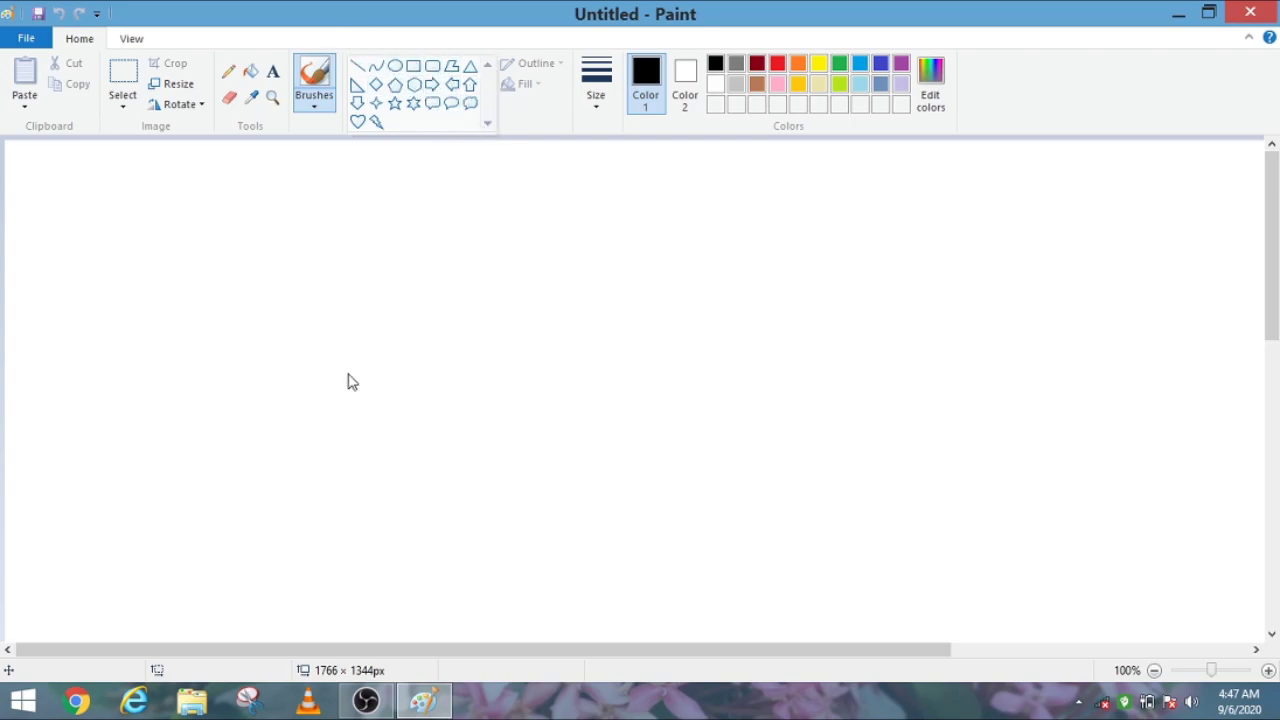
{"action": "left_click", "coordinate": [229, 100]}
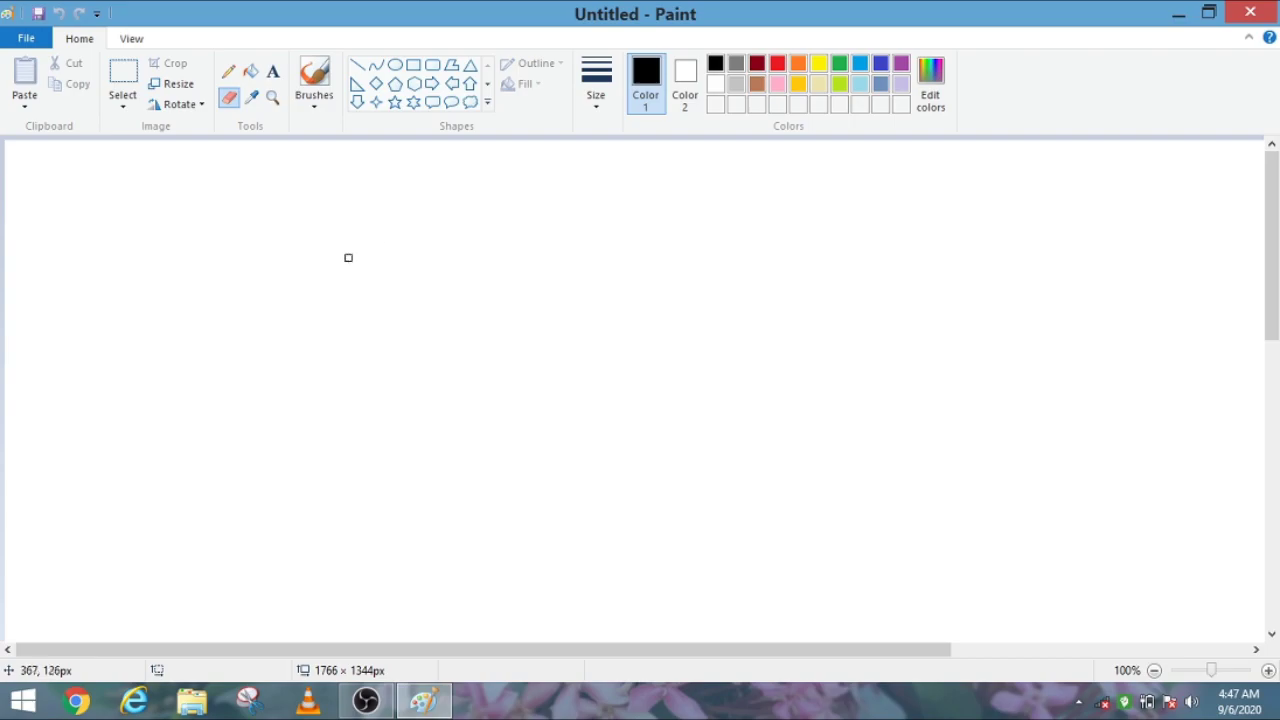
{"action": "left_click", "coordinate": [270, 77]}
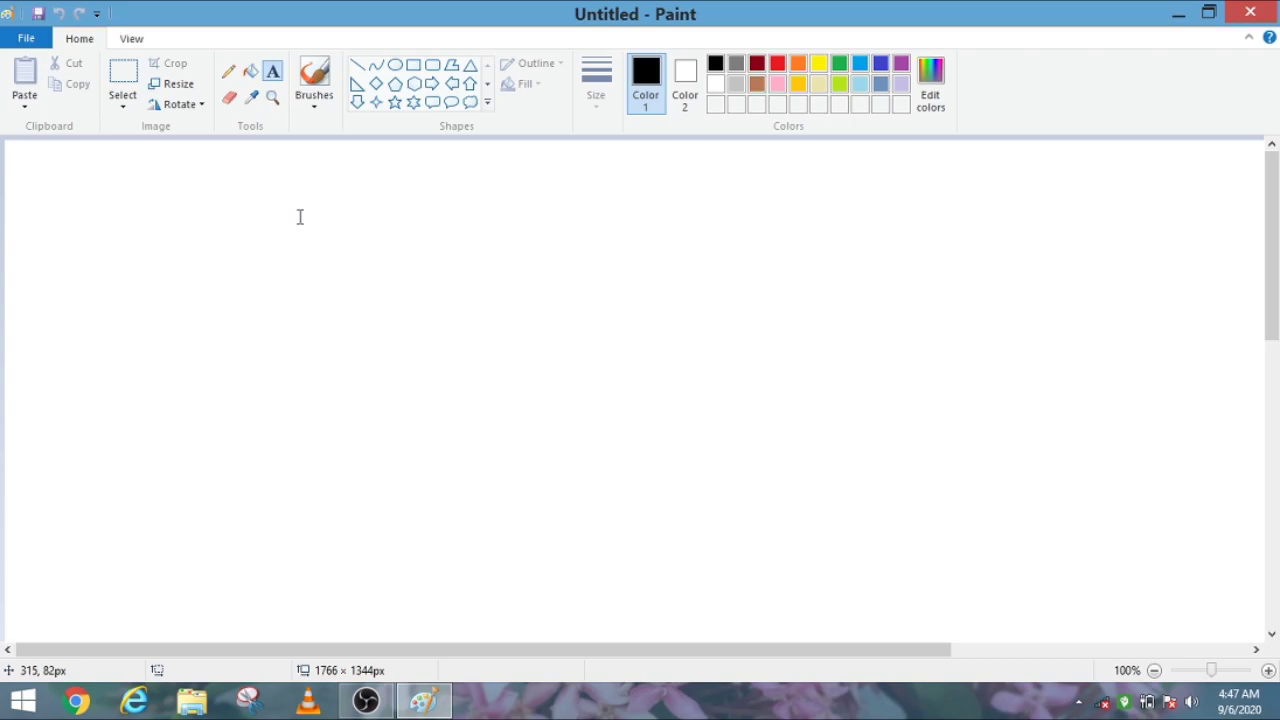
{"action": "left_click_drag", "start_coordinate": [297, 215], "coordinate": [722, 349]}
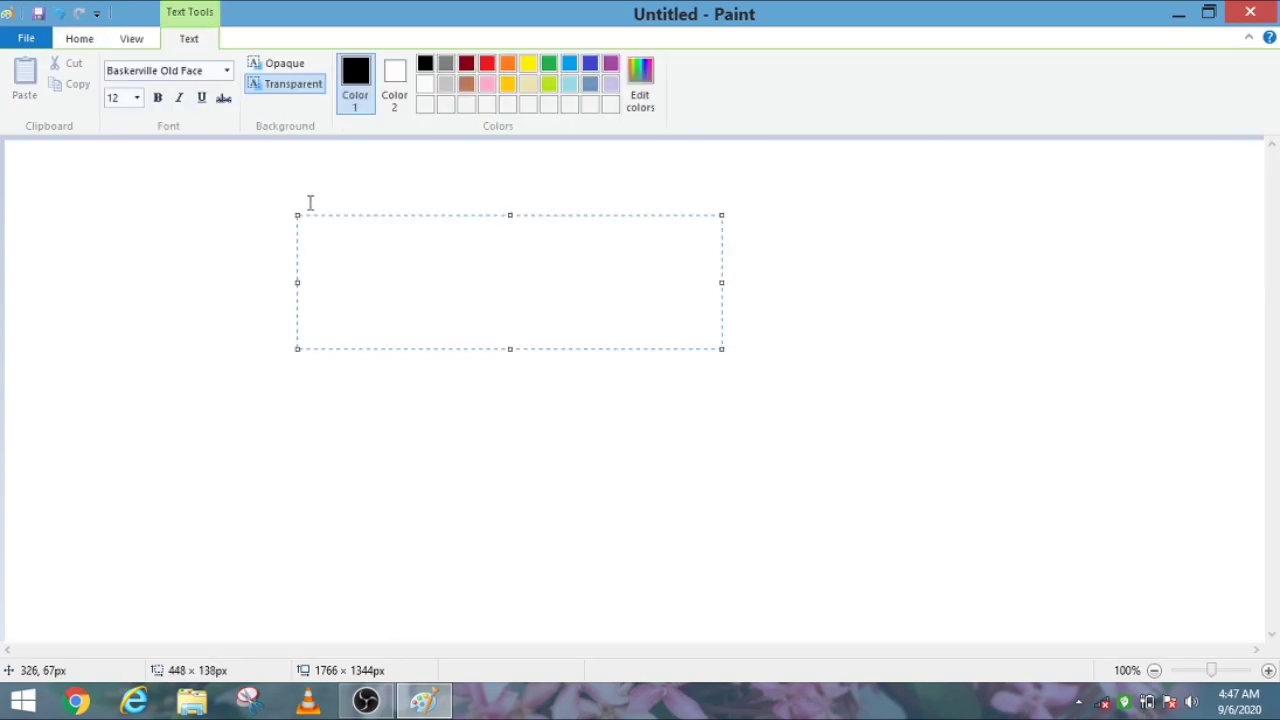
{"action": "key", "text": "ctrl+a"}
{"action": "left_click", "coordinate": [87, 41]}
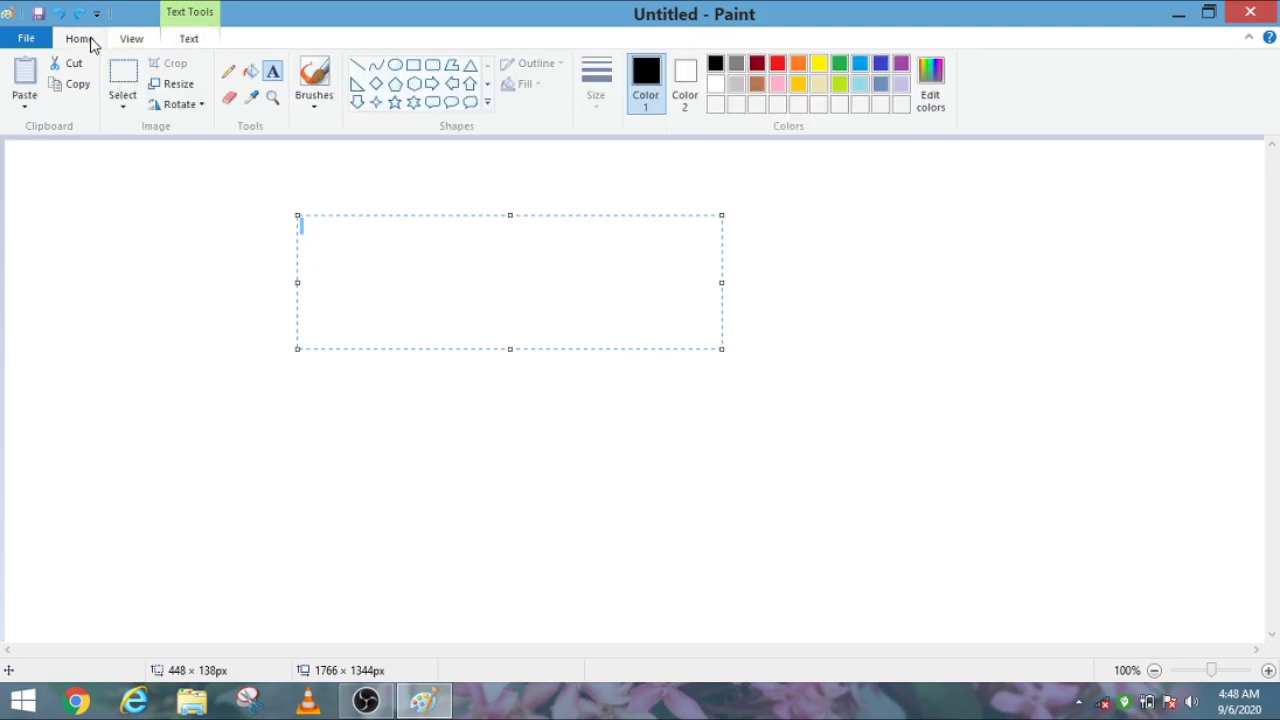
{"action": "left_click", "coordinate": [151, 304]}
- Draw a rectangle with an orange outline, about 430 × 175 px, in the upper middle of the canvas
{"action": "left_click", "coordinate": [249, 78]}
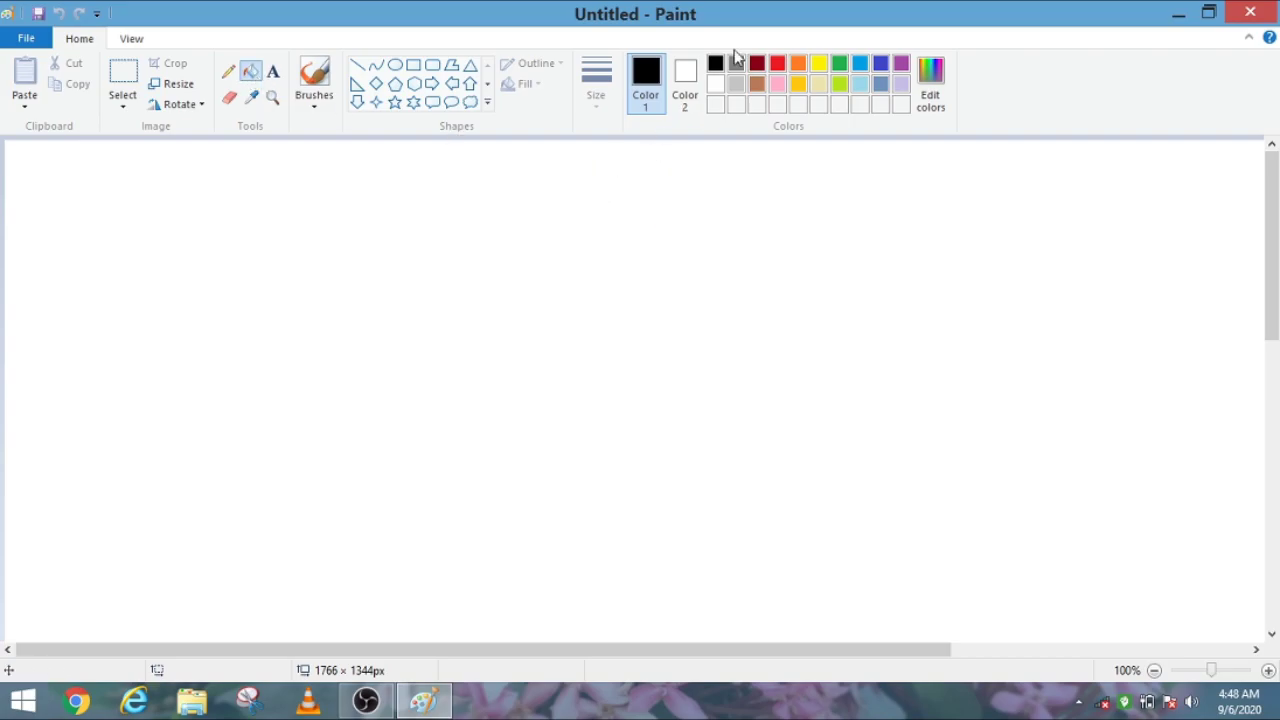
{"action": "left_click", "coordinate": [859, 64]}
{"action": "left_click", "coordinate": [805, 64]}
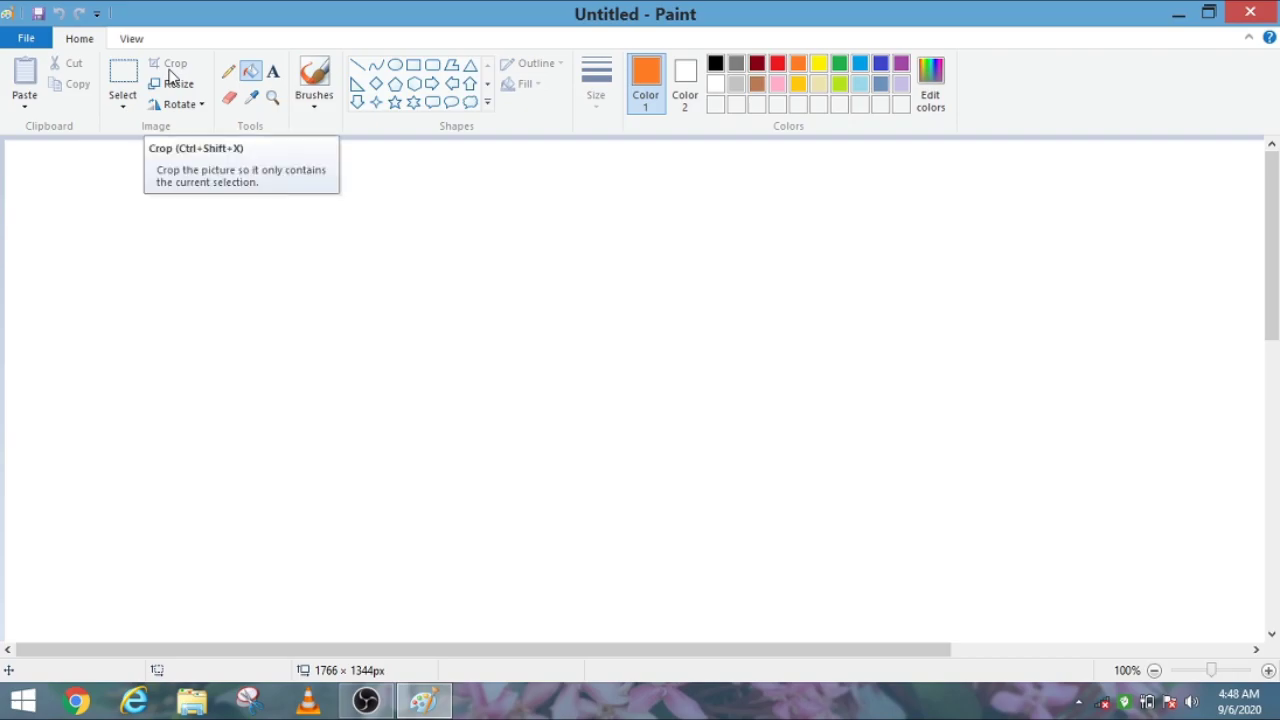
{"action": "left_click", "coordinate": [413, 65]}
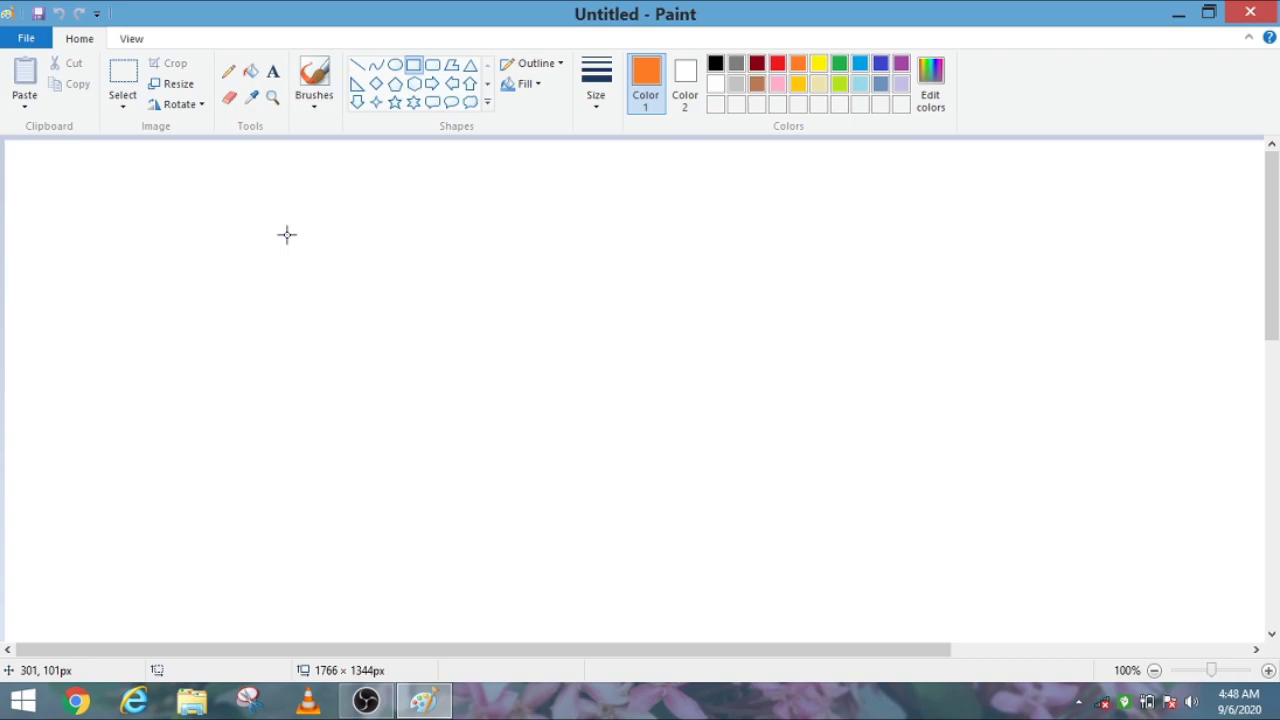
{"action": "mouse_move", "coordinate": [286, 235]}
{"action": "left_mouse_down"}
{"action": "mouse_move", "coordinate": [451, 303]}
{"action": "mouse_move", "coordinate": [677, 357]}
{"action": "mouse_move", "coordinate": [690, 399]}
{"action": "left_mouse_up"}
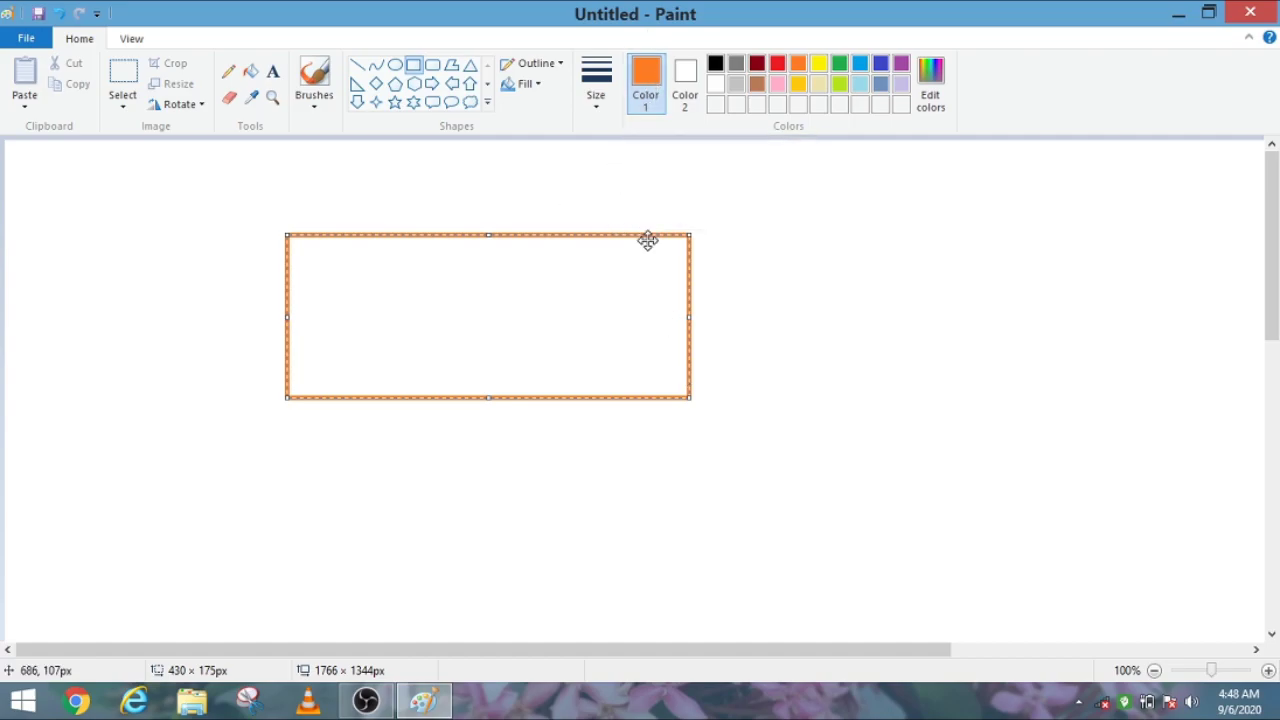
- Try red, yellow and blue on the rectangle's outline and finish it in black
{"action": "left_click", "coordinate": [716, 66]}
{"action": "left_click", "coordinate": [777, 65]}
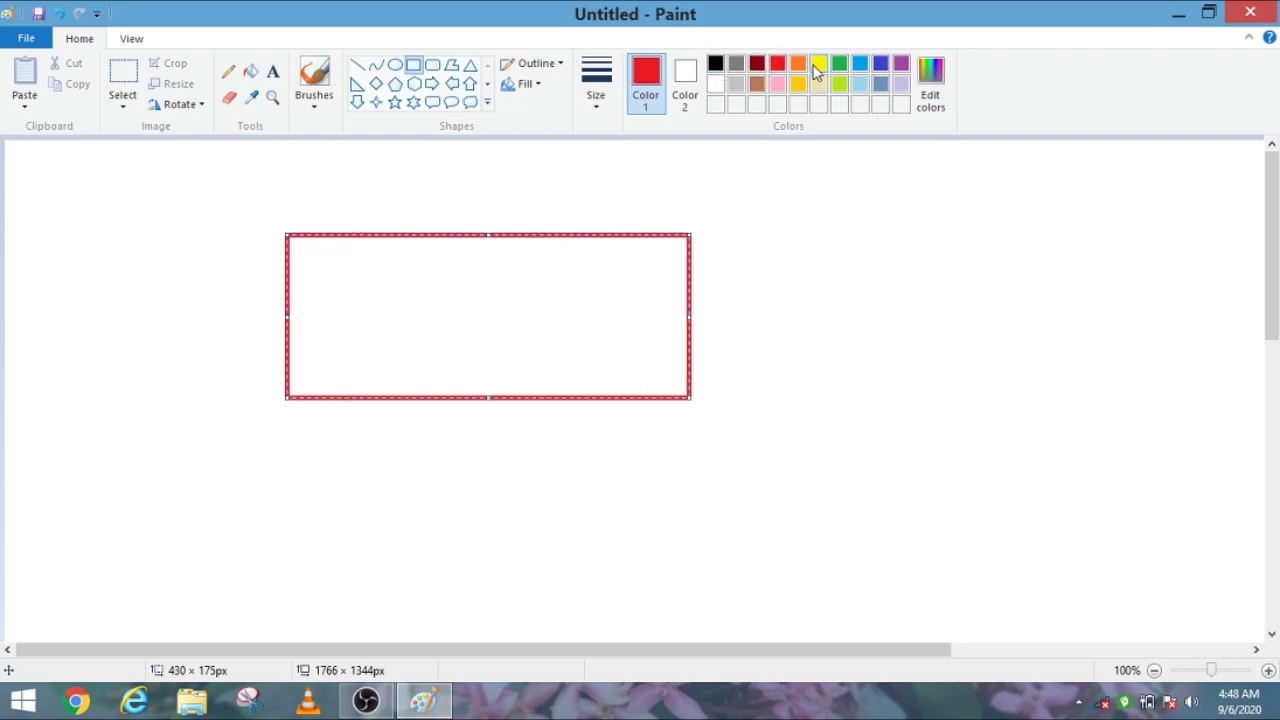
{"action": "left_click", "coordinate": [817, 66]}
{"action": "left_click", "coordinate": [859, 66]}
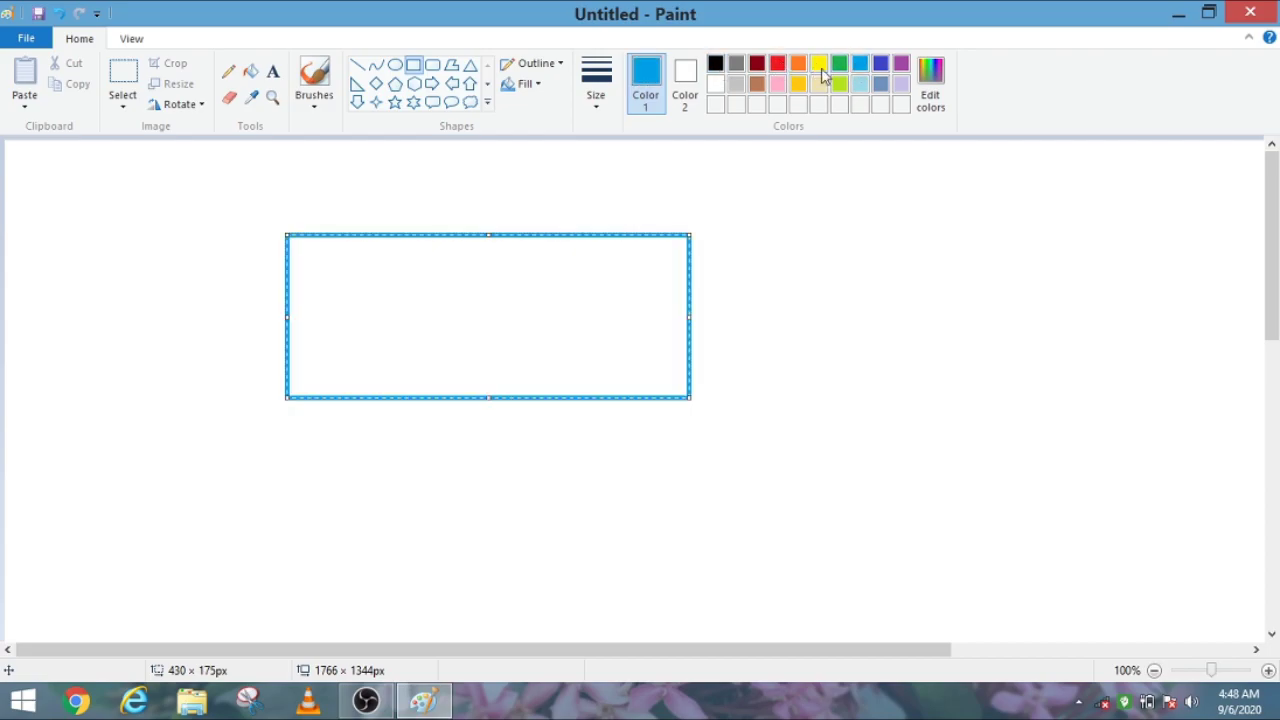
{"action": "left_click", "coordinate": [716, 66]}
{"action": "left_click", "coordinate": [643, 229]}
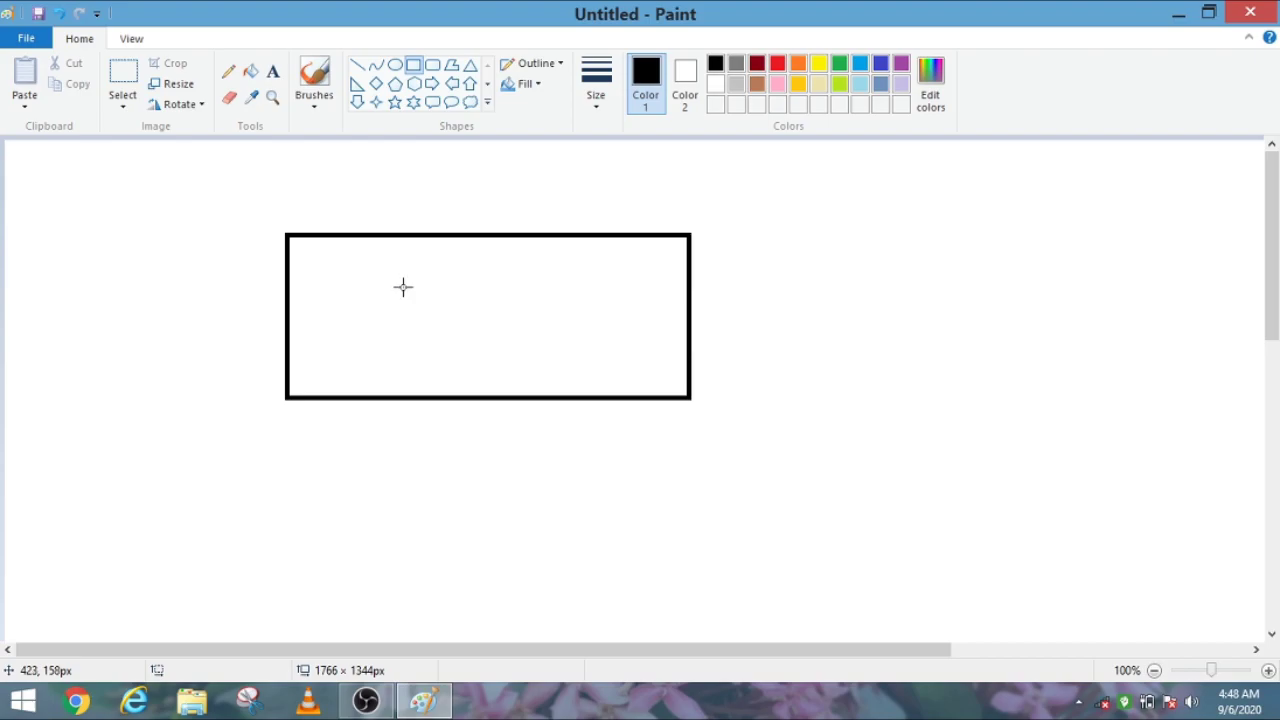
- Fill the inside of the rectangle with red, undo the fill and apply it again
{"action": "left_click", "coordinate": [250, 74]}
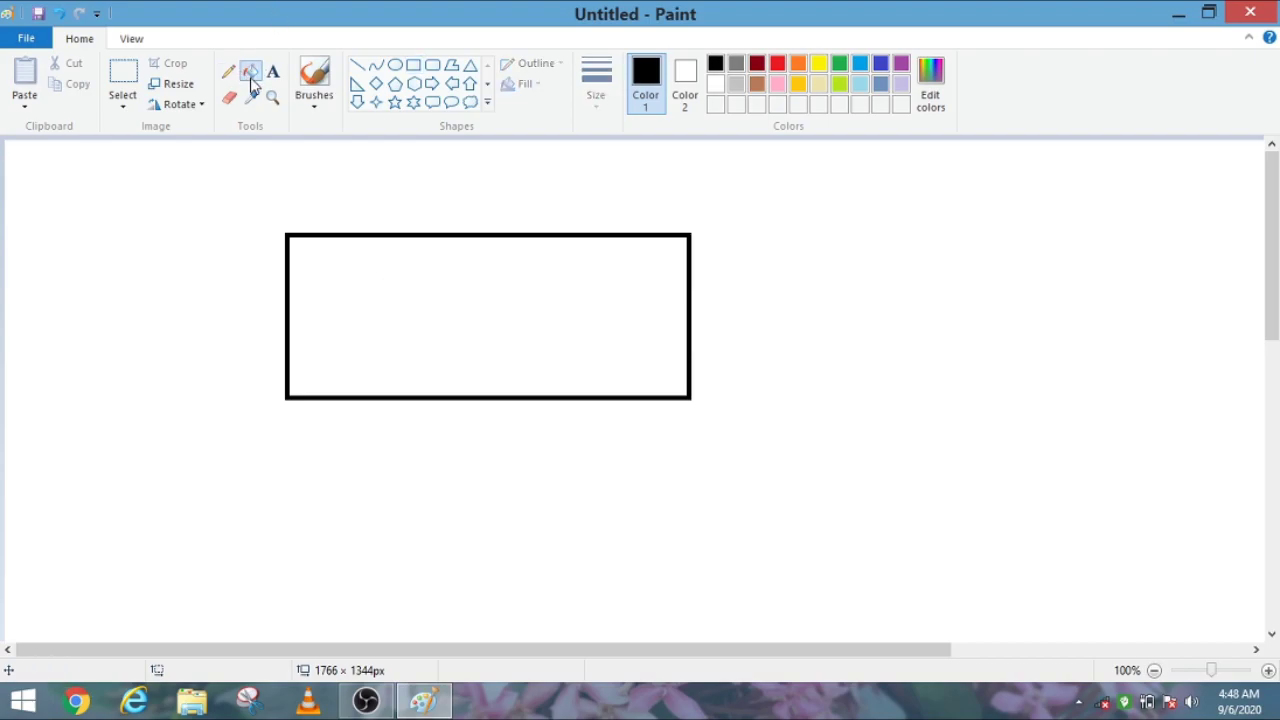
{"action": "left_click", "coordinate": [777, 64]}
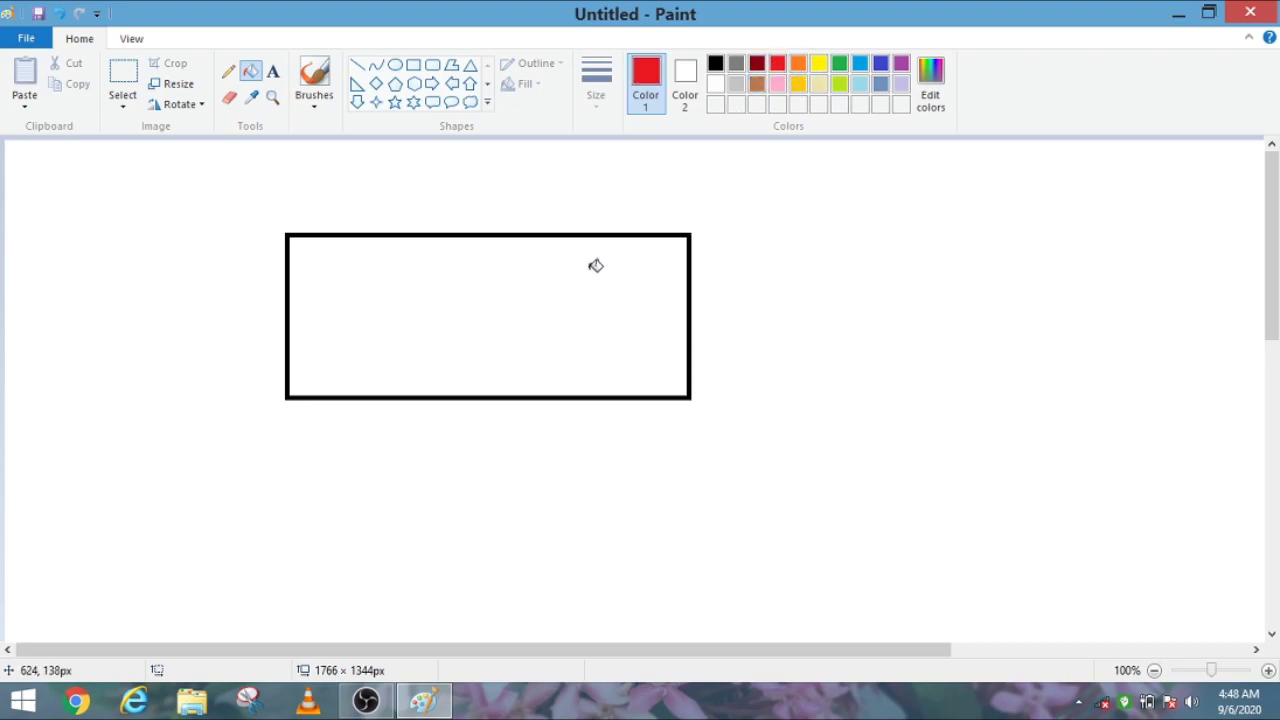
{"action": "left_click", "coordinate": [442, 286]}
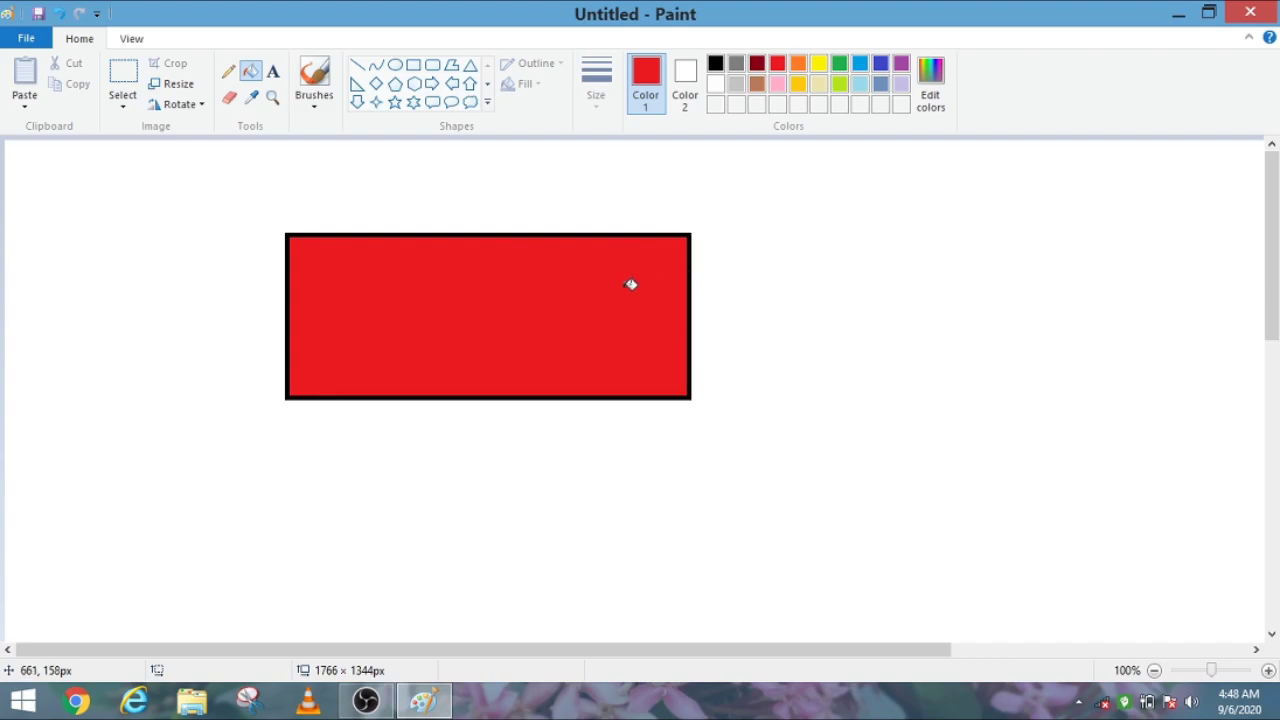
{"action": "key", "text": "ctrl+z"}
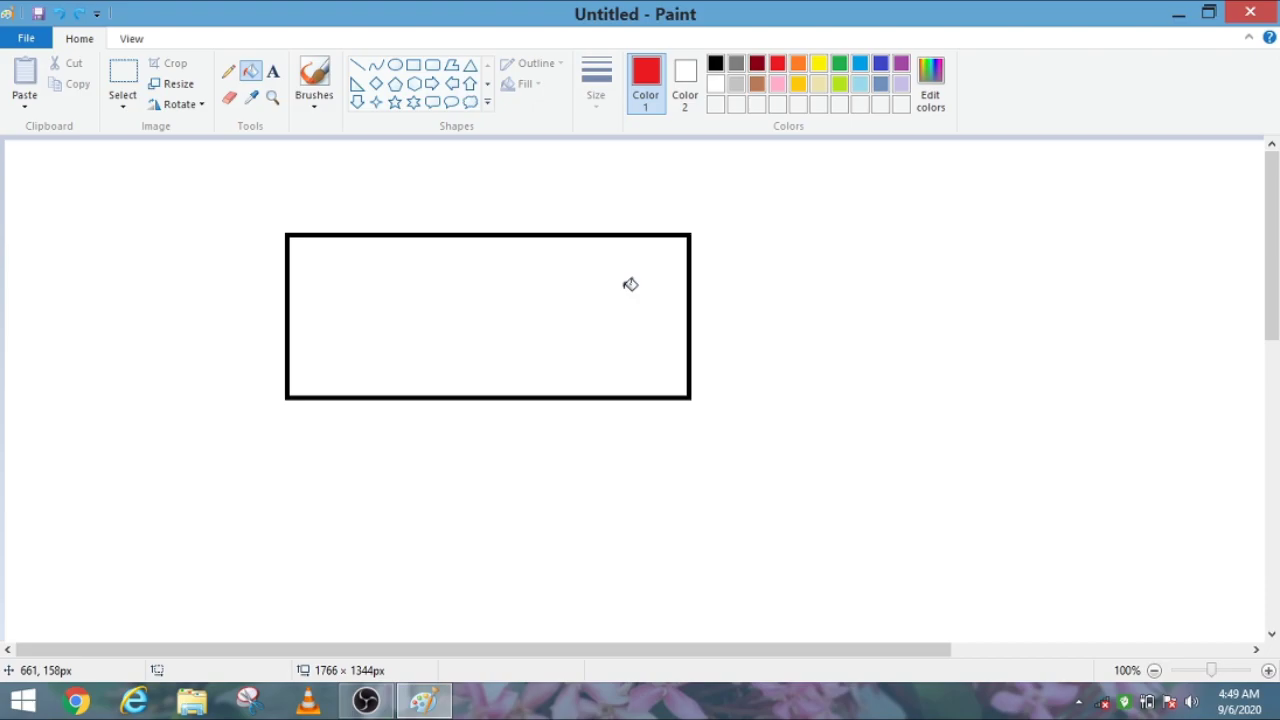
{"action": "left_click", "coordinate": [630, 284]}
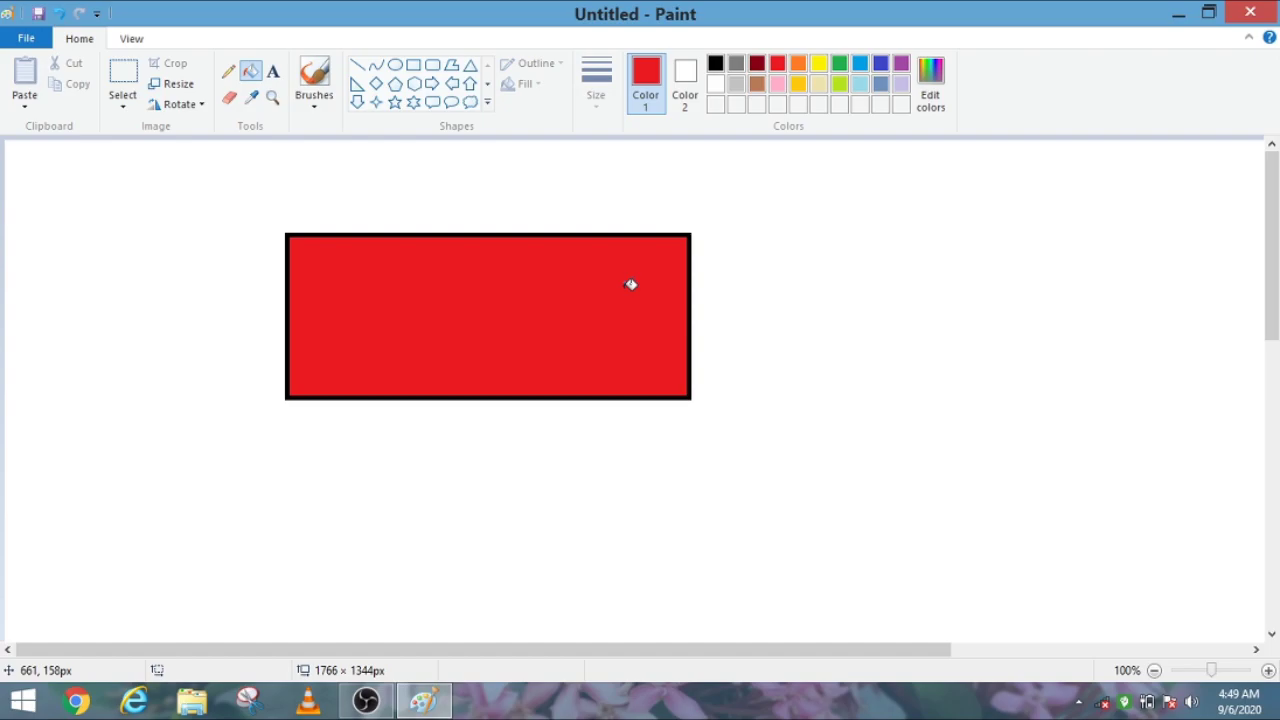
- Scribble over the red rectangle with the Eraser at its small size, removing parts of the fill and outline
{"action": "left_click", "coordinate": [229, 98]}
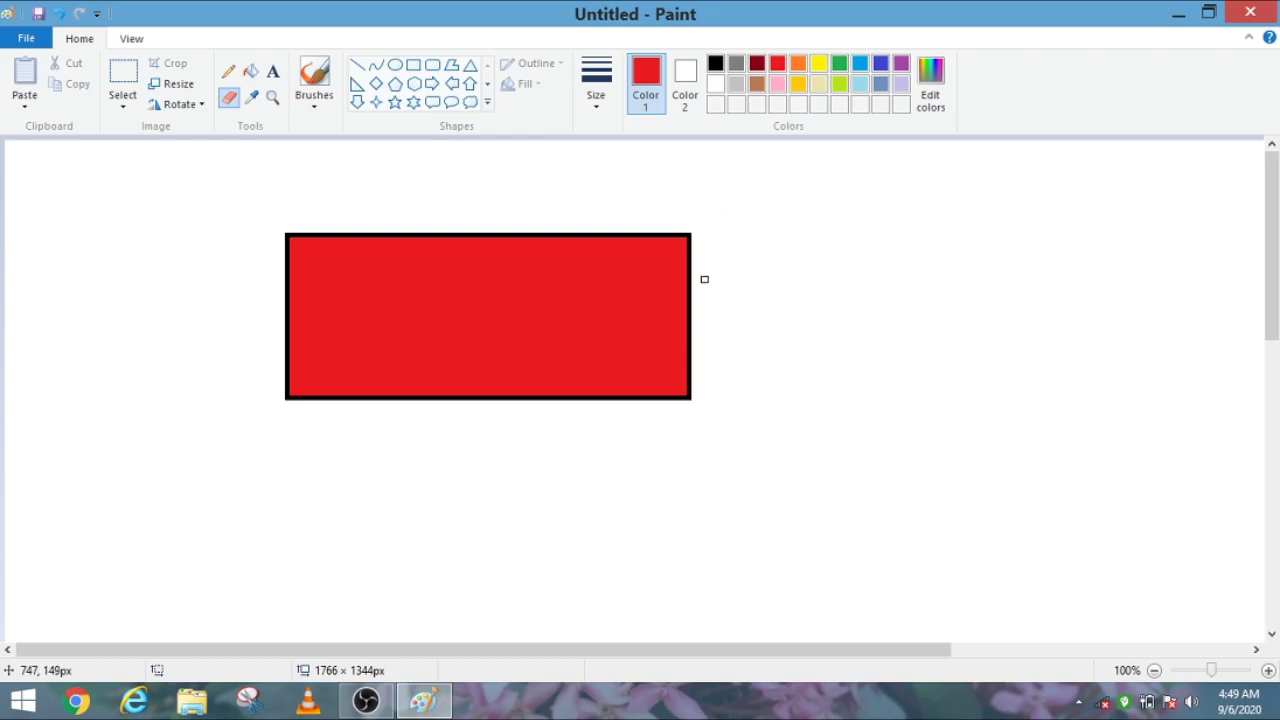
{"action": "left_click_drag", "start_coordinate": [688, 272], "coordinate": [691, 277]}
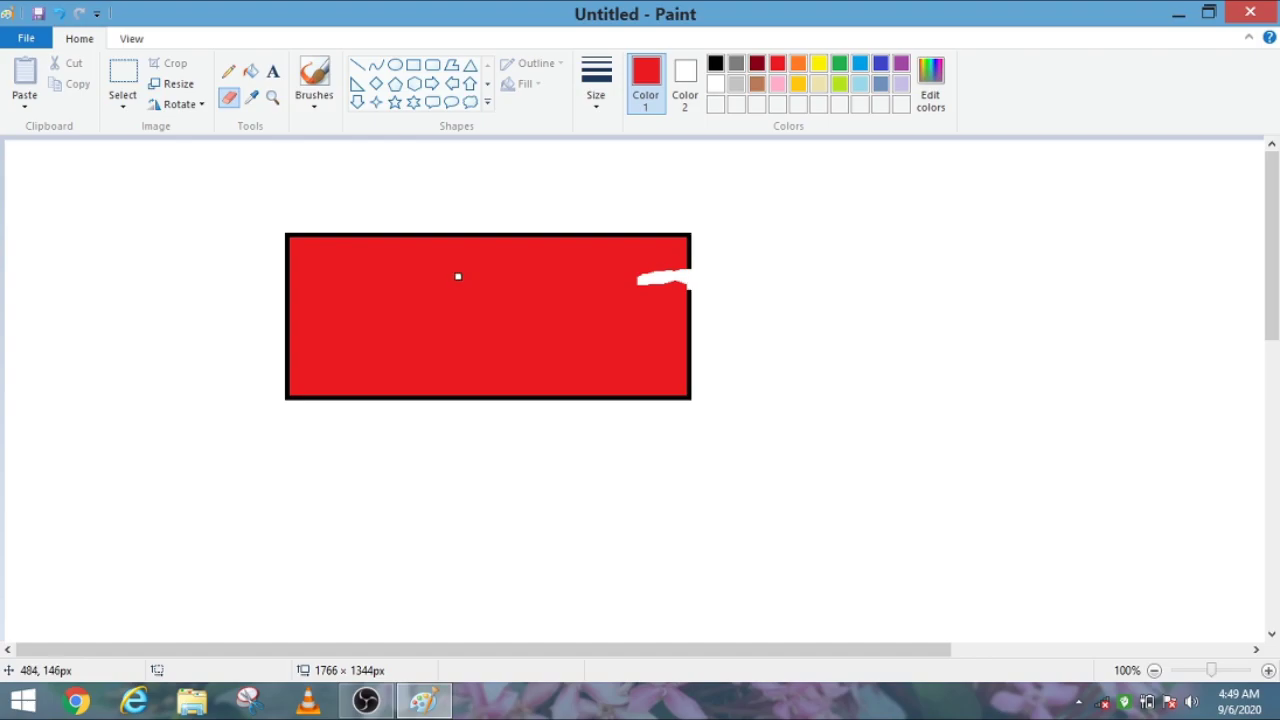
{"action": "left_click_drag", "start_coordinate": [463, 284], "coordinate": [444, 305]}
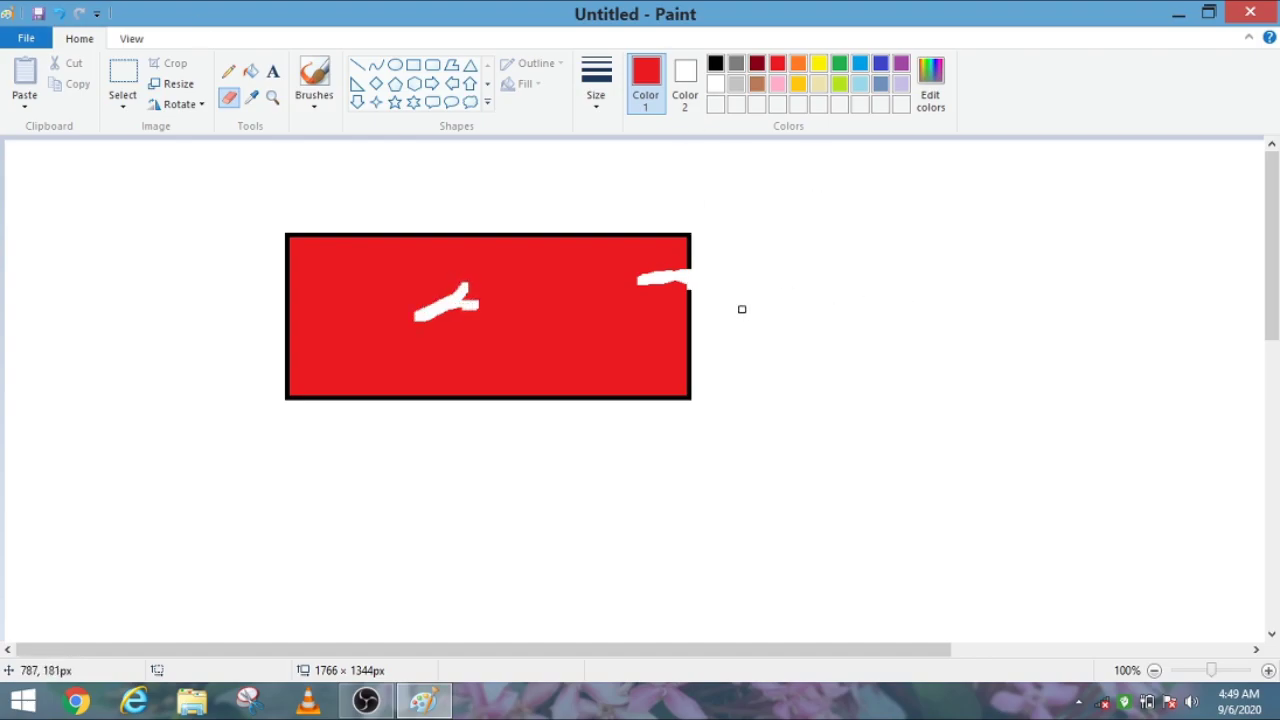
{"action": "mouse_move", "coordinate": [671, 289]}
{"action": "left_mouse_down"}
{"action": "mouse_move", "coordinate": [165, 349]}
{"action": "mouse_move", "coordinate": [638, 352]}
{"action": "mouse_move", "coordinate": [430, 326]}
{"action": "mouse_move", "coordinate": [553, 304]}
{"action": "mouse_move", "coordinate": [287, 319]}
{"action": "mouse_move", "coordinate": [725, 271]}
{"action": "mouse_move", "coordinate": [513, 369]}
{"action": "mouse_move", "coordinate": [461, 409]}
{"action": "mouse_move", "coordinate": [493, 401]}
{"action": "mouse_move", "coordinate": [612, 224]}
{"action": "mouse_move", "coordinate": [591, 343]}
{"action": "mouse_move", "coordinate": [677, 361]}
{"action": "mouse_move", "coordinate": [797, 347]}
{"action": "left_mouse_up"}
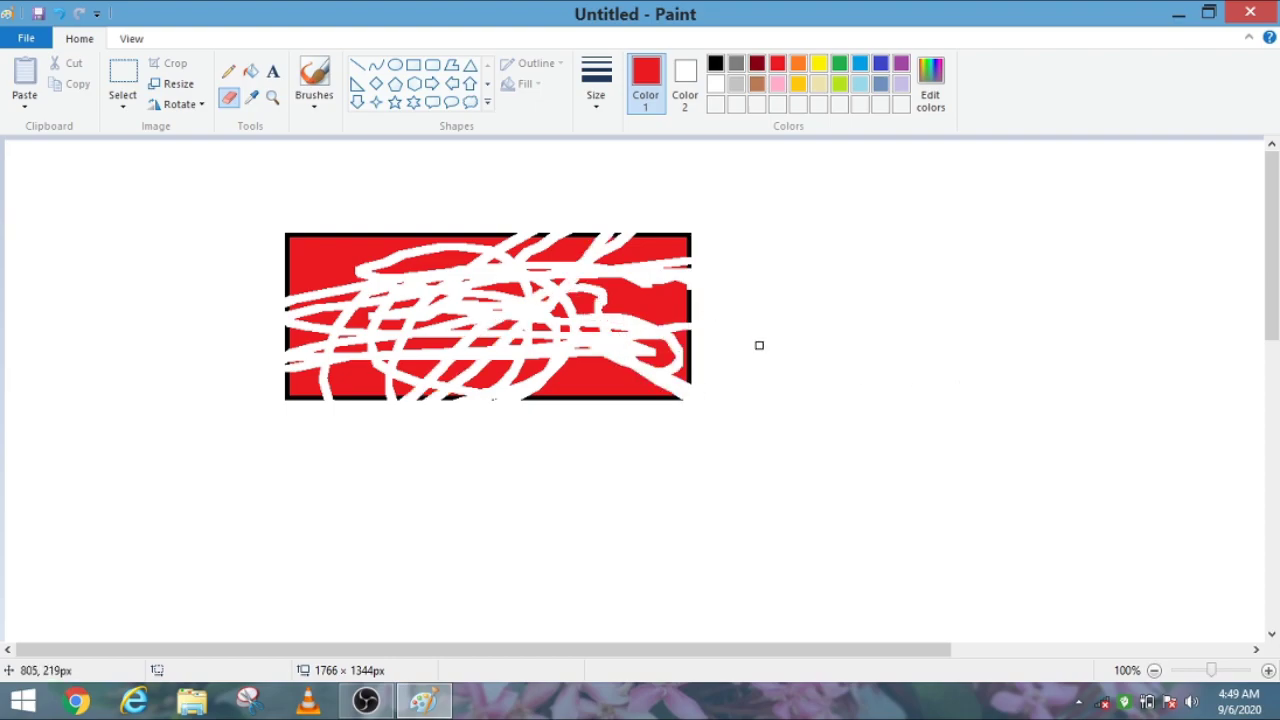
- Enlarge the eraser considerably and erase the rest of the red rectangle
{"action": "key", "text": "ctrl+plus"}
{"action": "key", "text": "ctrl+plus"}
{"action": "key", "text": "ctrl+plus"}
{"action": "key", "text": "ctrl+plus"}
{"action": "key", "text": "ctrl+plus"}
{"action": "key", "text": "ctrl+plus"}
{"action": "key", "text": "ctrl+plus"}
{"action": "key", "text": "ctrl+plus"}
{"action": "mouse_move", "coordinate": [759, 344]}
{"action": "left_mouse_down"}
{"action": "mouse_move", "coordinate": [993, 220]}
{"action": "mouse_move", "coordinate": [262, 313]}
{"action": "mouse_move", "coordinate": [858, 314]}
{"action": "mouse_move", "coordinate": [659, 244]}
{"action": "mouse_move", "coordinate": [256, 420]}
{"action": "mouse_move", "coordinate": [309, 273]}
{"action": "mouse_move", "coordinate": [255, 376]}
{"action": "mouse_move", "coordinate": [601, 461]}
{"action": "mouse_move", "coordinate": [855, 346]}
{"action": "mouse_move", "coordinate": [623, 389]}
{"action": "left_mouse_up"}
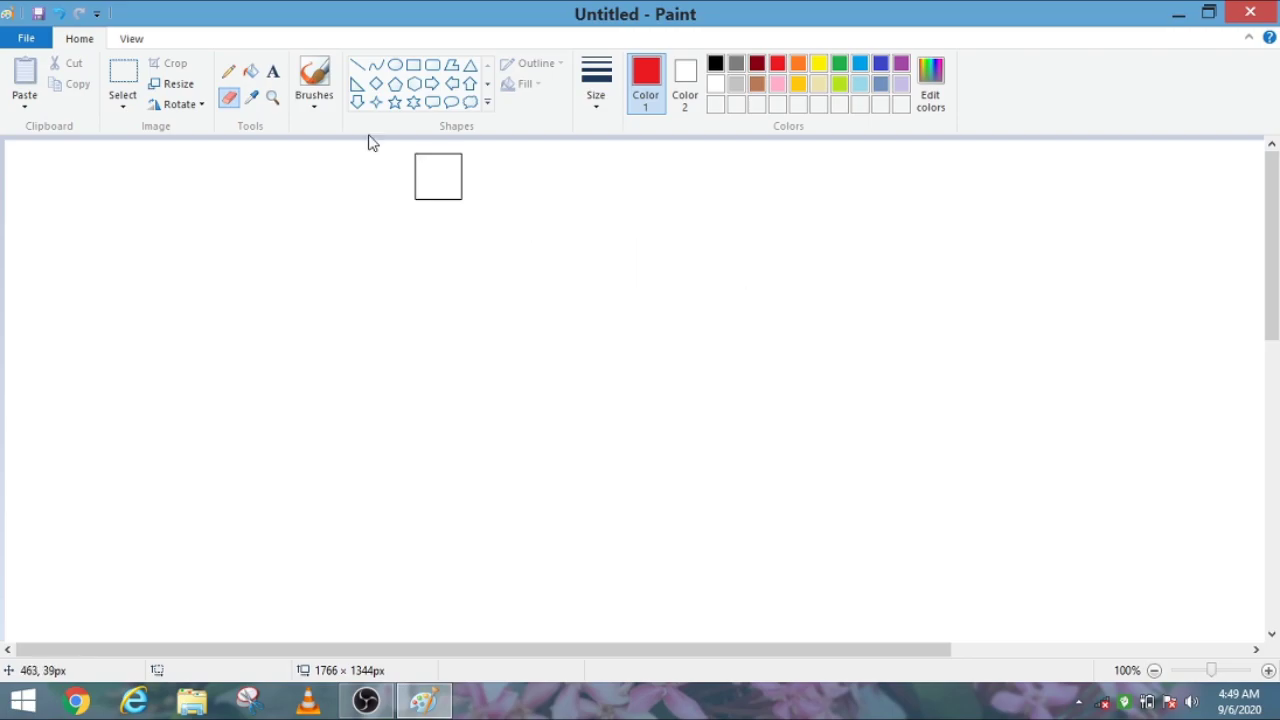
- Draw black freehand loops across the middle of the canvas with the Pencil, and a letter A beside them
{"action": "left_click", "coordinate": [228, 72]}
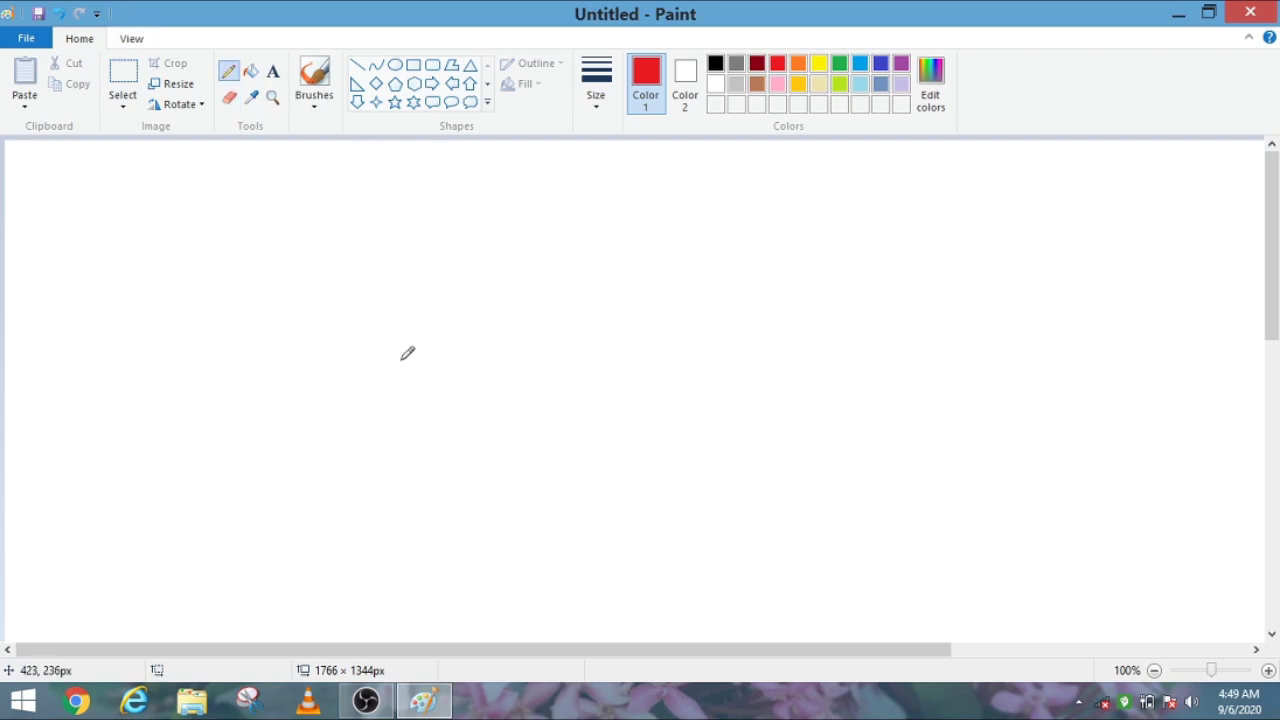
{"action": "left_click", "coordinate": [715, 63]}
{"action": "mouse_move", "coordinate": [404, 465]}
{"action": "left_mouse_down"}
{"action": "mouse_move", "coordinate": [433, 389]}
{"action": "mouse_move", "coordinate": [518, 385]}
{"action": "mouse_move", "coordinate": [488, 395]}
{"action": "mouse_move", "coordinate": [581, 314]}
{"action": "mouse_move", "coordinate": [521, 294]}
{"action": "mouse_move", "coordinate": [697, 358]}
{"action": "mouse_move", "coordinate": [678, 286]}
{"action": "mouse_move", "coordinate": [598, 386]}
{"action": "mouse_move", "coordinate": [708, 453]}
{"action": "mouse_move", "coordinate": [447, 402]}
{"action": "mouse_move", "coordinate": [241, 417]}
{"action": "mouse_move", "coordinate": [240, 369]}
{"action": "left_mouse_up"}
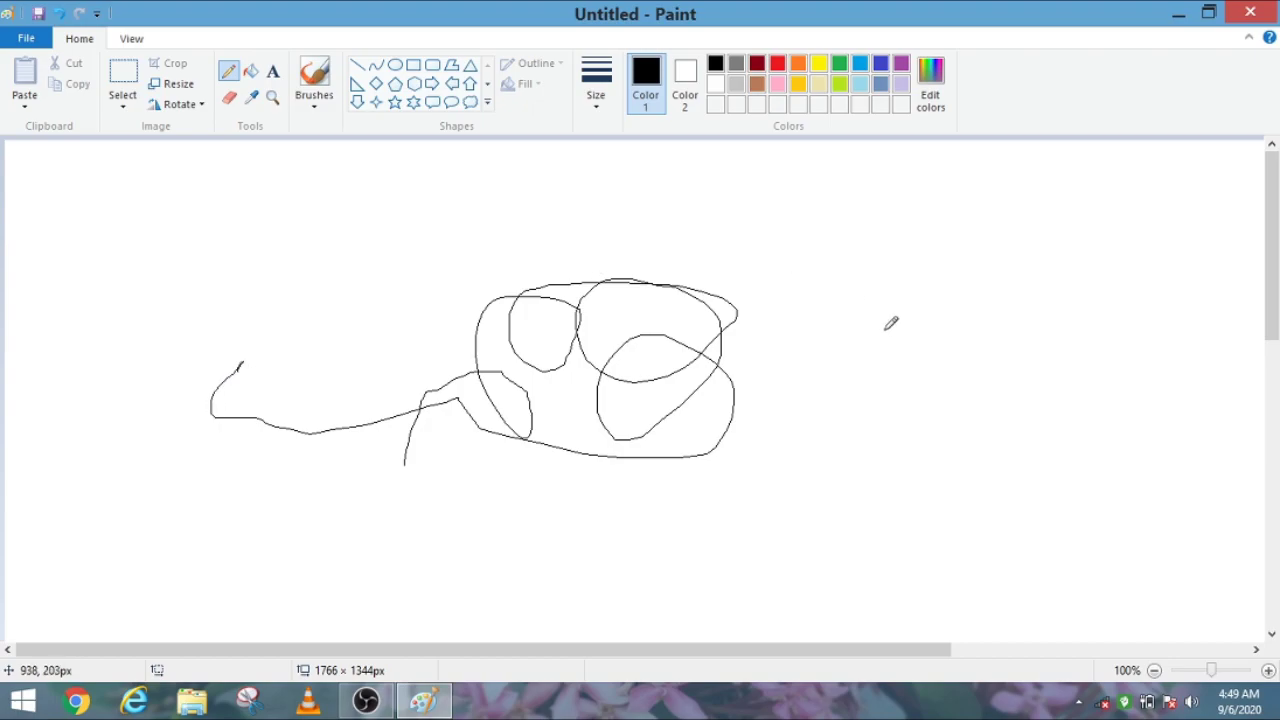
{"action": "mouse_move", "coordinate": [886, 415]}
{"action": "left_mouse_down"}
{"action": "mouse_move", "coordinate": [881, 234]}
{"action": "mouse_move", "coordinate": [961, 364]}
{"action": "mouse_move", "coordinate": [948, 311]}
{"action": "mouse_move", "coordinate": [872, 319]}
{"action": "mouse_move", "coordinate": [918, 297]}
{"action": "left_mouse_up"}
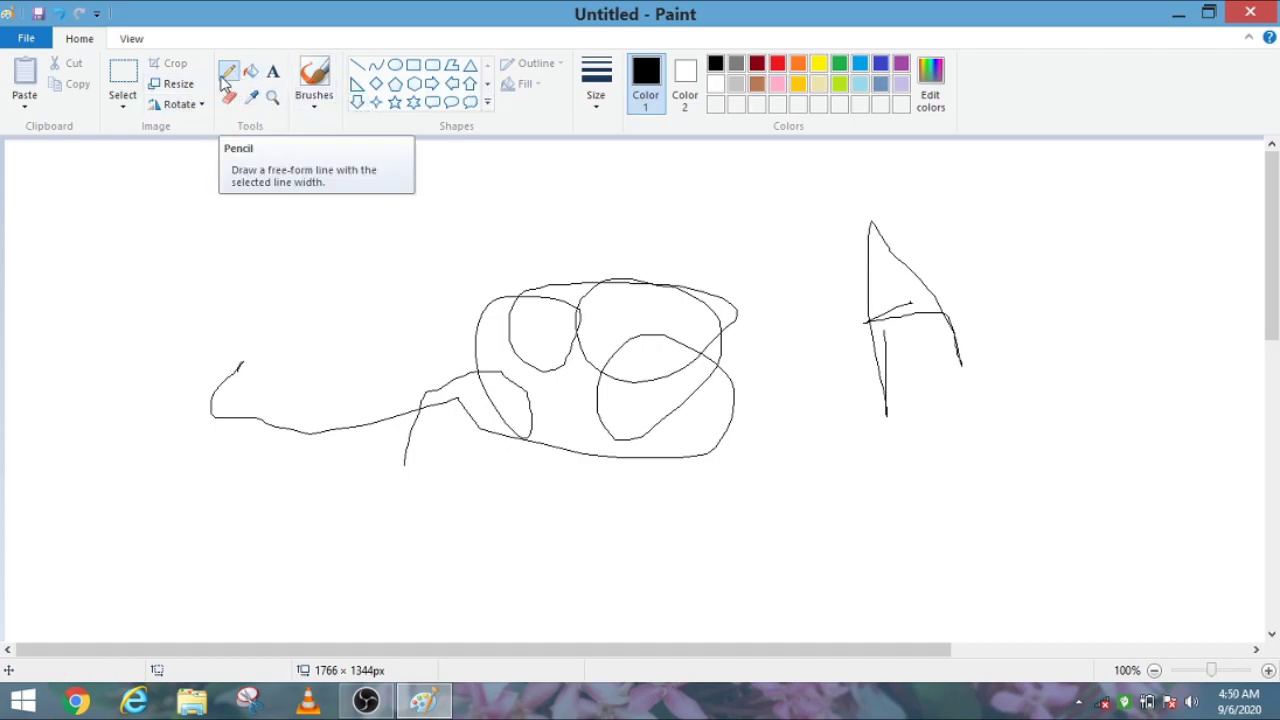
- Switch the Pencil to the thickest line size and draw bold black strokes above the loops and beside the letter A
{"action": "left_click", "coordinate": [596, 104]}
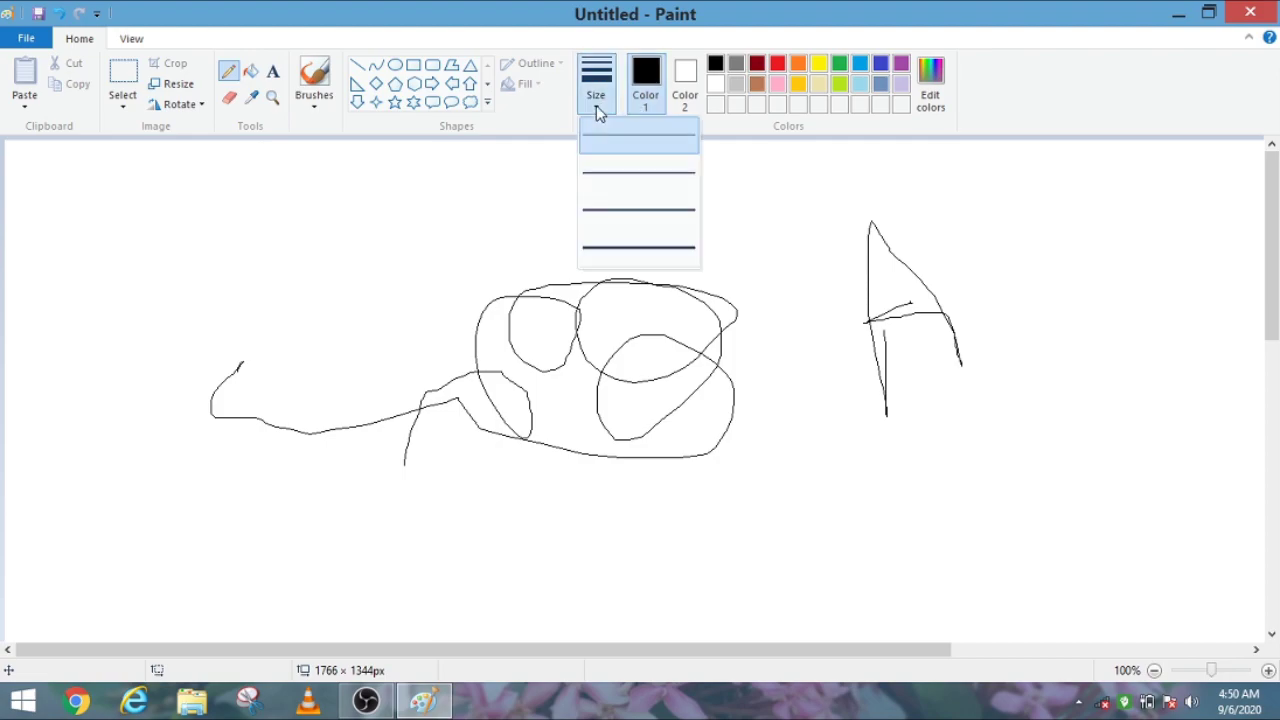
{"action": "left_click", "coordinate": [647, 250]}
{"action": "mouse_move", "coordinate": [326, 242]}
{"action": "left_mouse_down"}
{"action": "mouse_move", "coordinate": [477, 237]}
{"action": "mouse_move", "coordinate": [359, 294]}
{"action": "mouse_move", "coordinate": [431, 338]}
{"action": "mouse_move", "coordinate": [359, 263]}
{"action": "mouse_move", "coordinate": [371, 298]}
{"action": "mouse_move", "coordinate": [522, 142]}
{"action": "mouse_move", "coordinate": [358, 326]}
{"action": "left_mouse_up"}
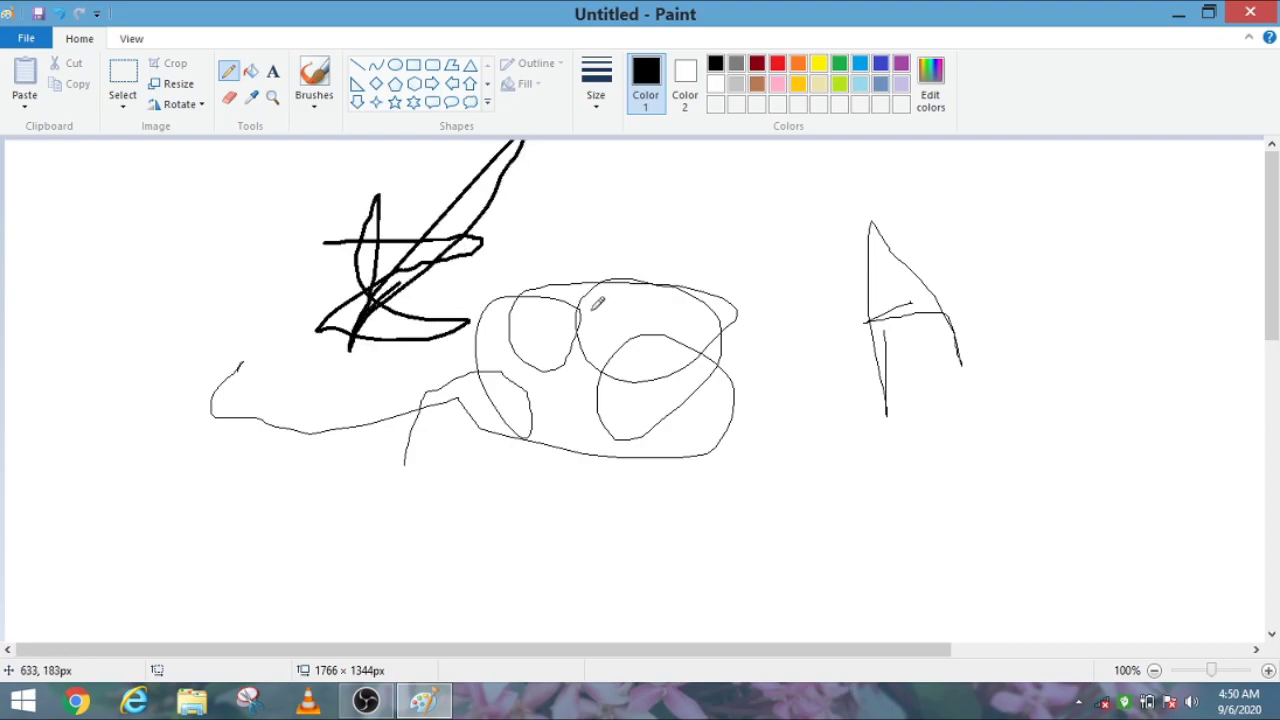
{"action": "left_click_drag", "start_coordinate": [835, 383], "coordinate": [799, 305]}
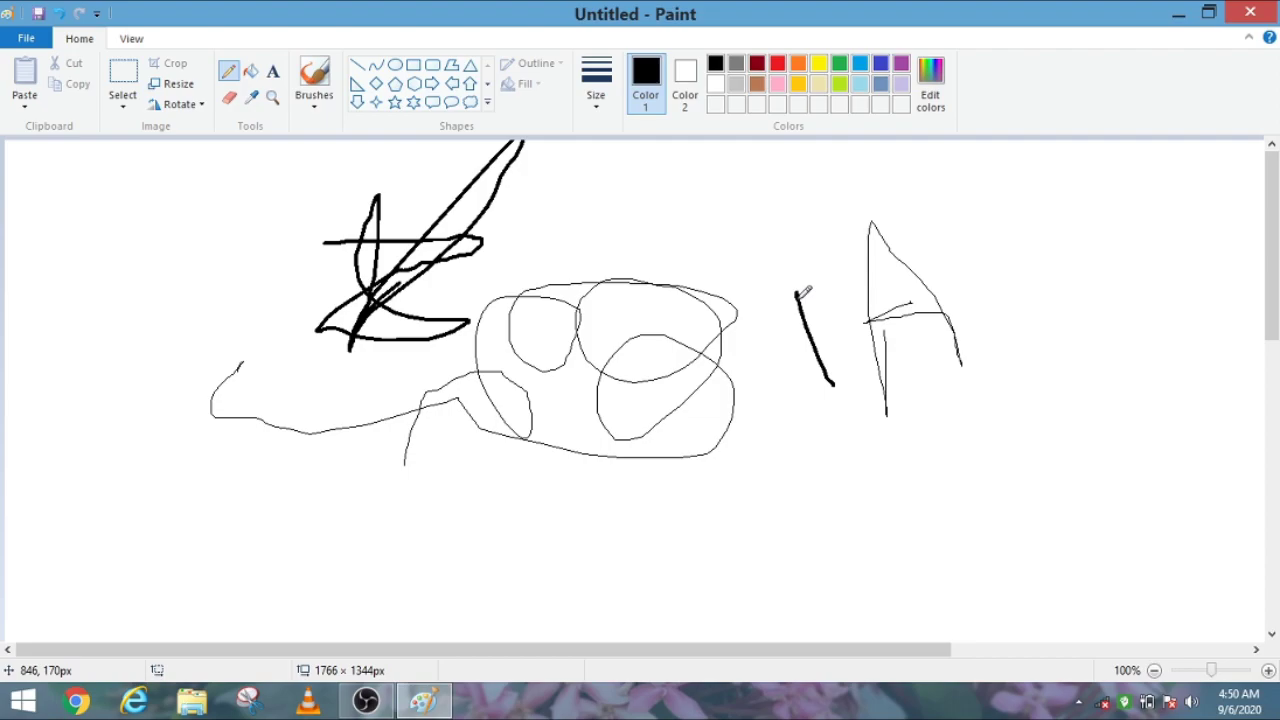
- Erase all the pencil drawings, including the letter A, until the visible canvas is blank
{"action": "left_click", "coordinate": [397, 70]}
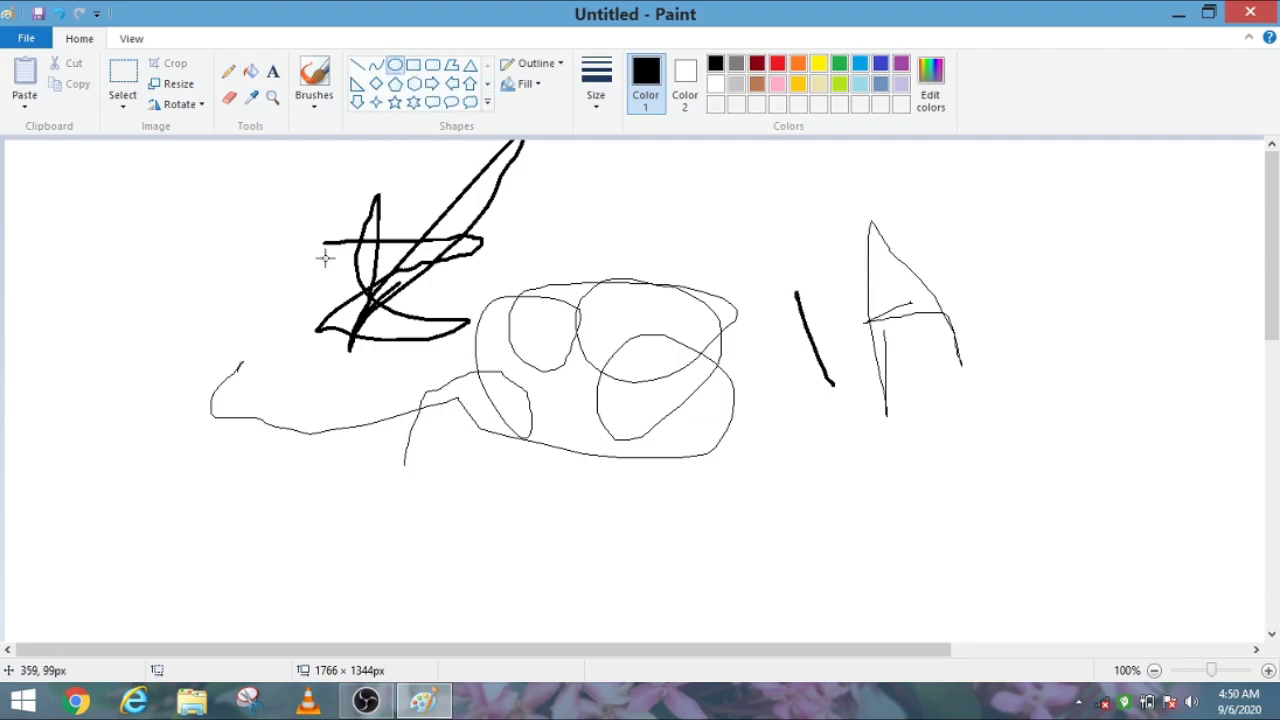
{"action": "left_click", "coordinate": [230, 99]}
{"action": "mouse_move", "coordinate": [335, 187]}
{"action": "left_mouse_down"}
{"action": "mouse_move", "coordinate": [405, 212]}
{"action": "mouse_move", "coordinate": [560, 320]}
{"action": "mouse_move", "coordinate": [964, 350]}
{"action": "mouse_move", "coordinate": [827, 297]}
{"action": "mouse_move", "coordinate": [914, 226]}
{"action": "mouse_move", "coordinate": [491, 551]}
{"action": "mouse_move", "coordinate": [826, 394]}
{"action": "mouse_move", "coordinate": [1130, 481]}
{"action": "mouse_move", "coordinate": [394, 469]}
{"action": "mouse_move", "coordinate": [470, 400]}
{"action": "mouse_move", "coordinate": [780, 331]}
{"action": "mouse_move", "coordinate": [413, 309]}
{"action": "left_mouse_up"}
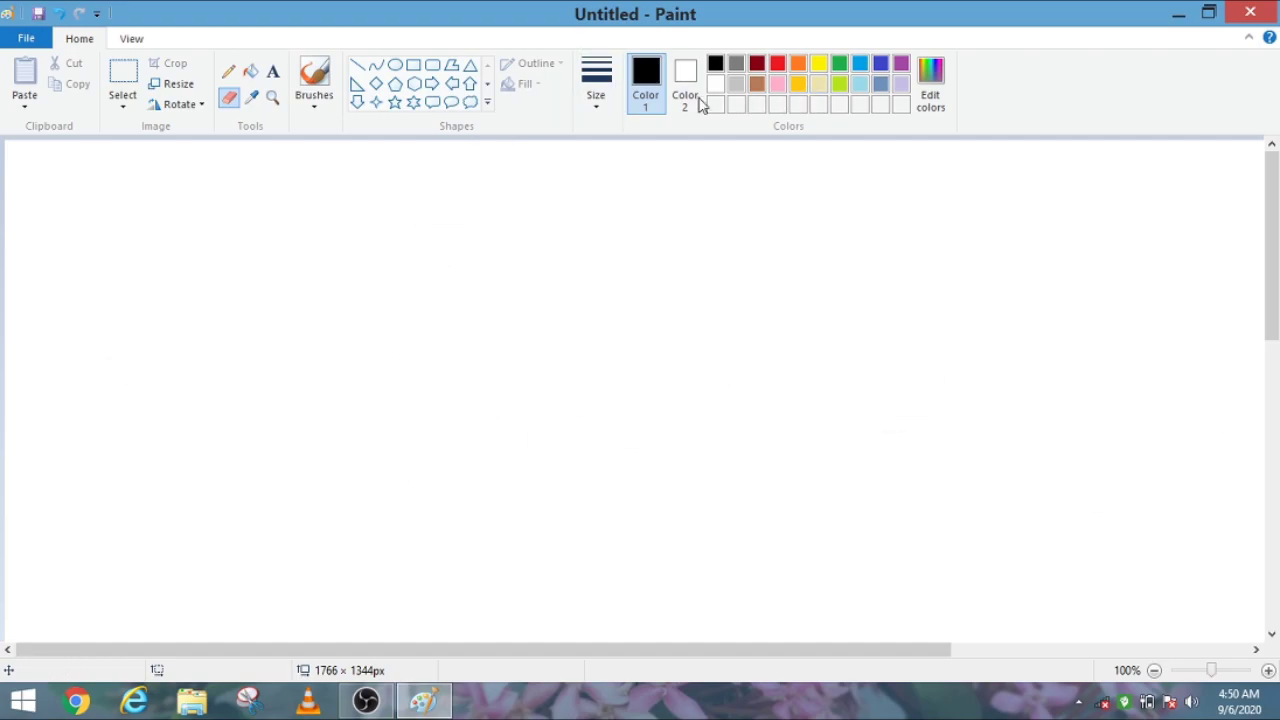
- Define a custom olive colour with red 181, green 187 and blue 68, and apply it as Color 1
{"action": "left_click", "coordinate": [929, 80]}
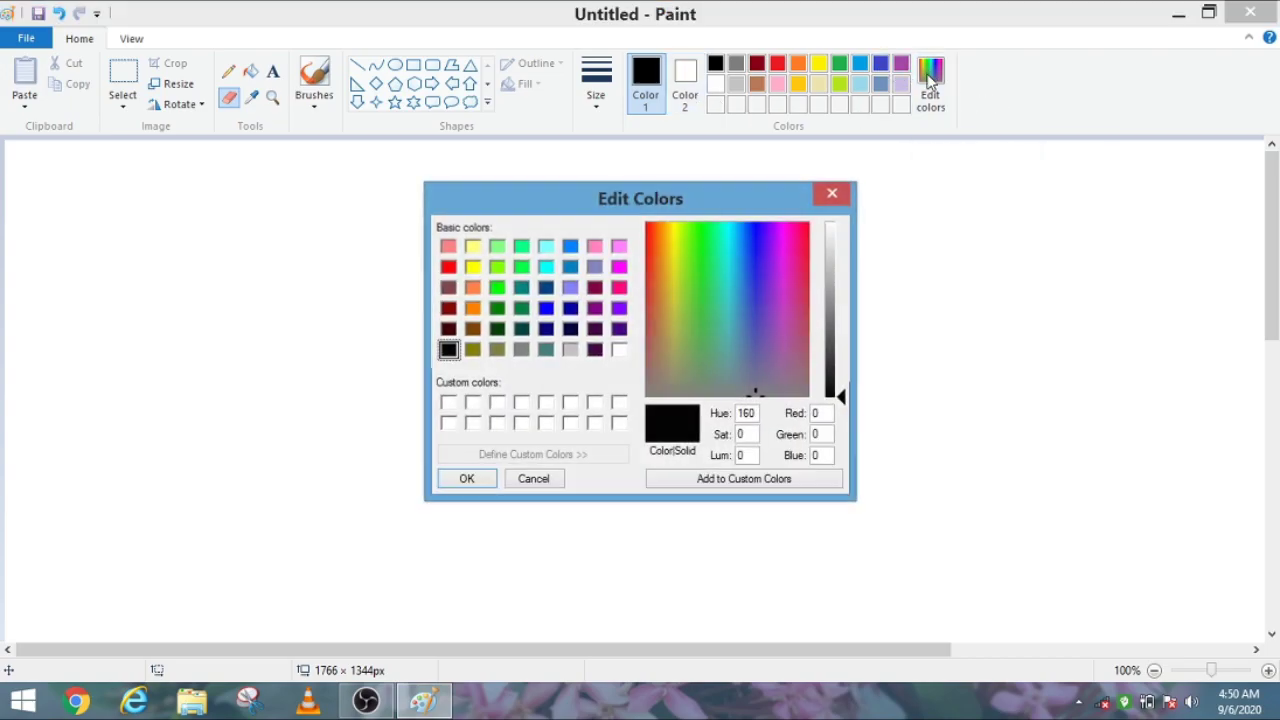
{"action": "left_click", "coordinate": [521, 268]}
{"action": "left_click_drag", "start_coordinate": [713, 286], "coordinate": [675, 316]}
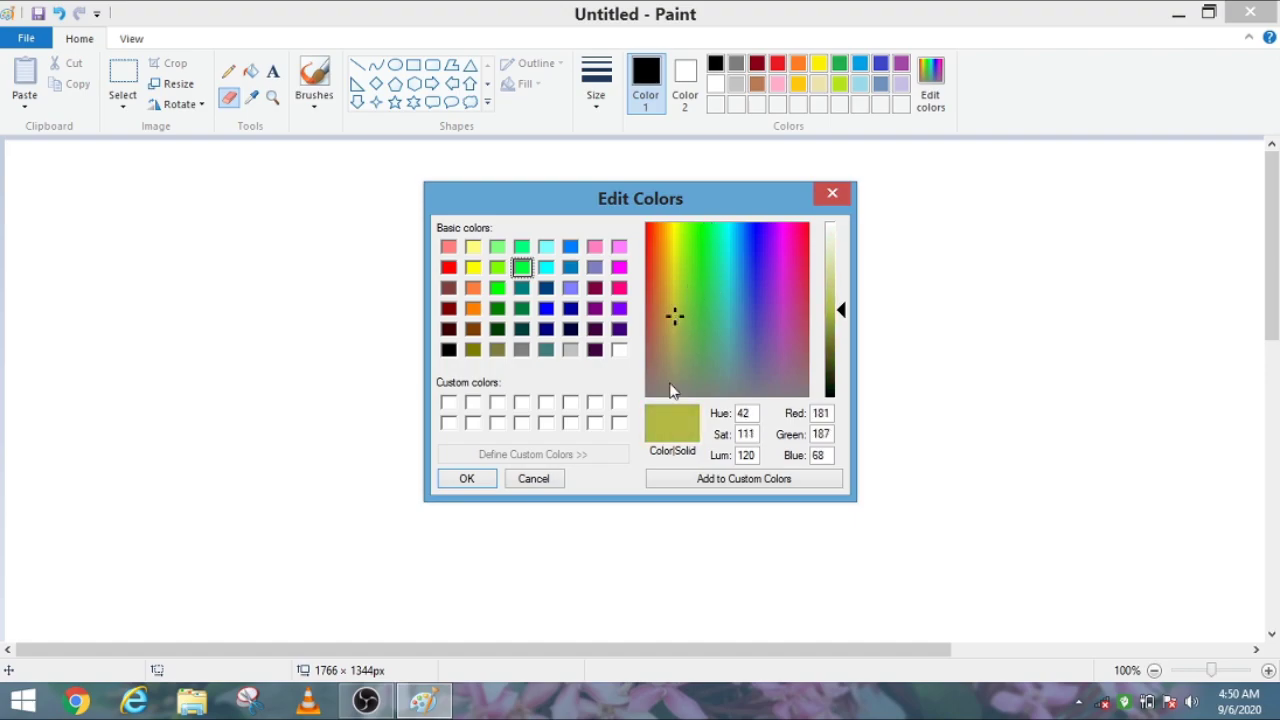
{"action": "left_click", "coordinate": [484, 480]}
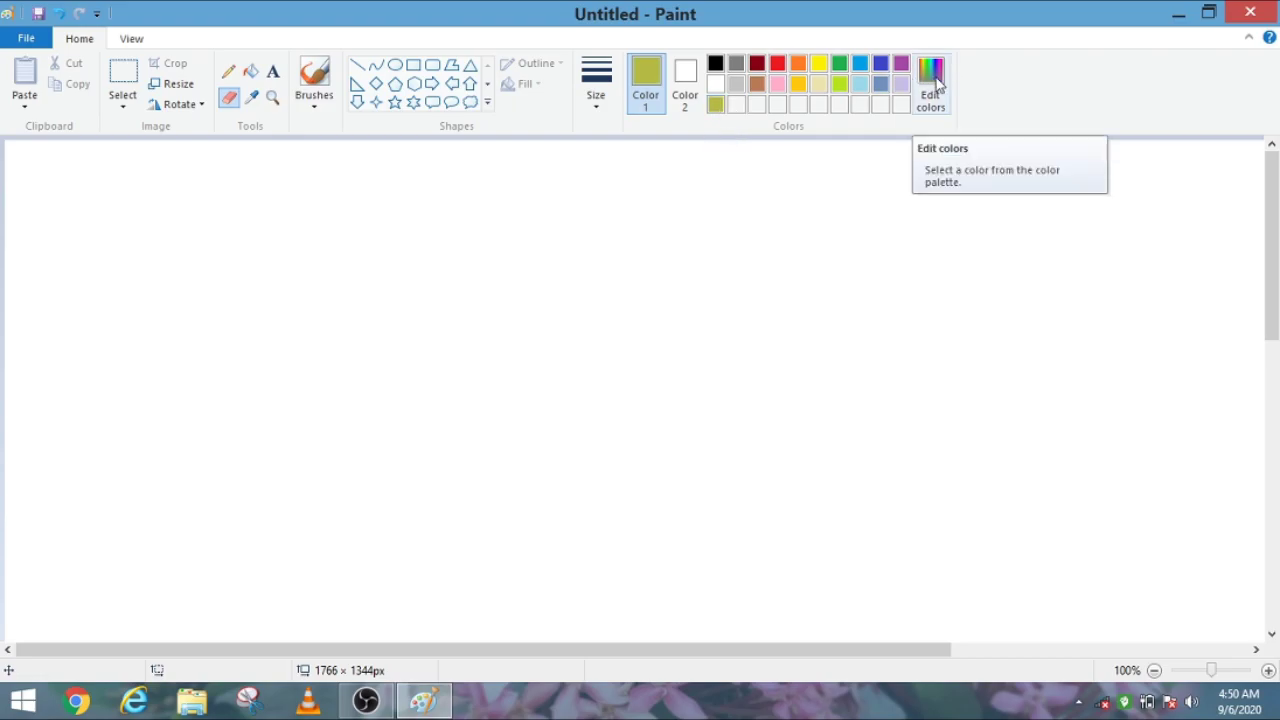
- Magnify the blank canvas up to 600% and reduce the view back to 100%
{"action": "left_click", "coordinate": [273, 99]}
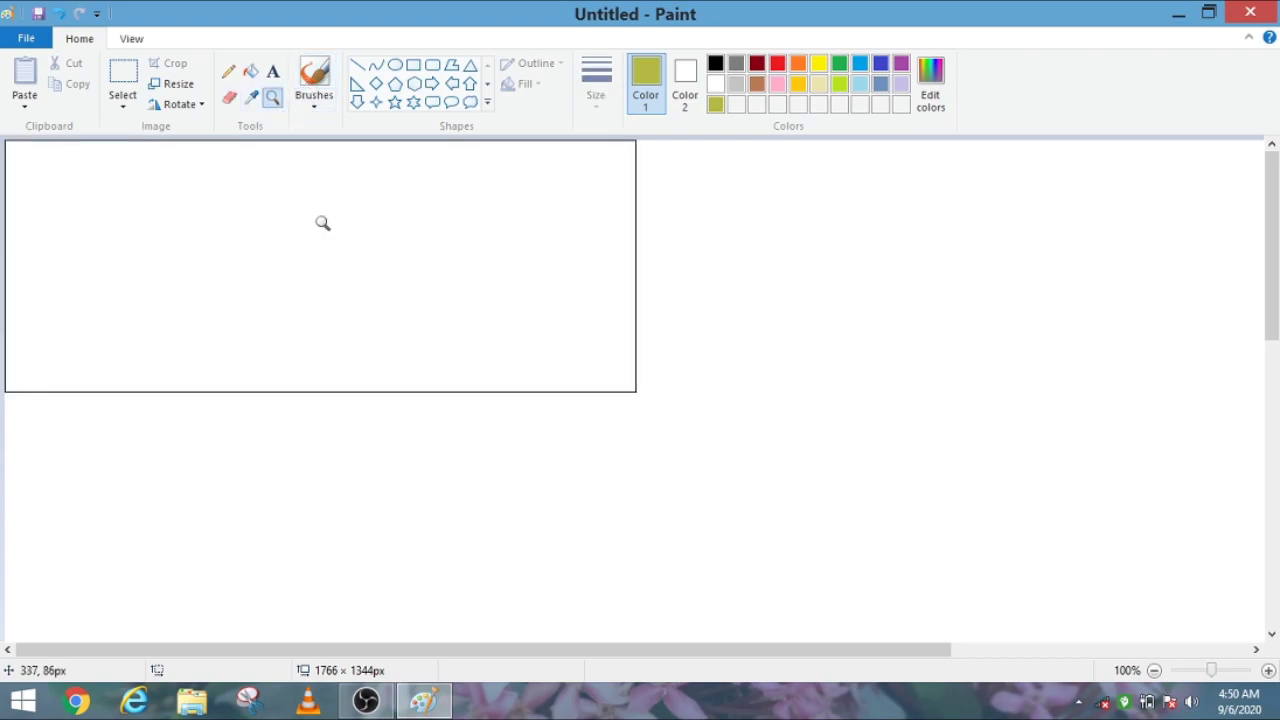
{"action": "left_click", "coordinate": [444, 278]}
{"action": "left_click", "coordinate": [490, 336]}
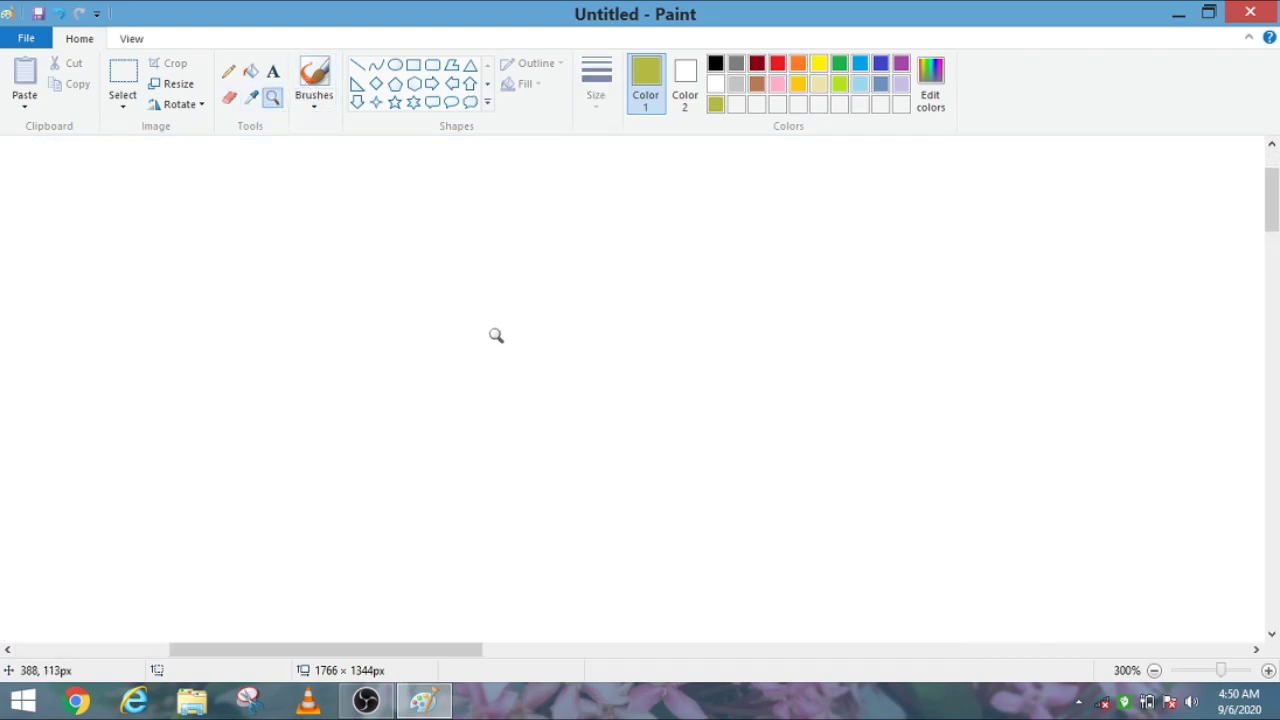
{"action": "left_click", "coordinate": [658, 358]}
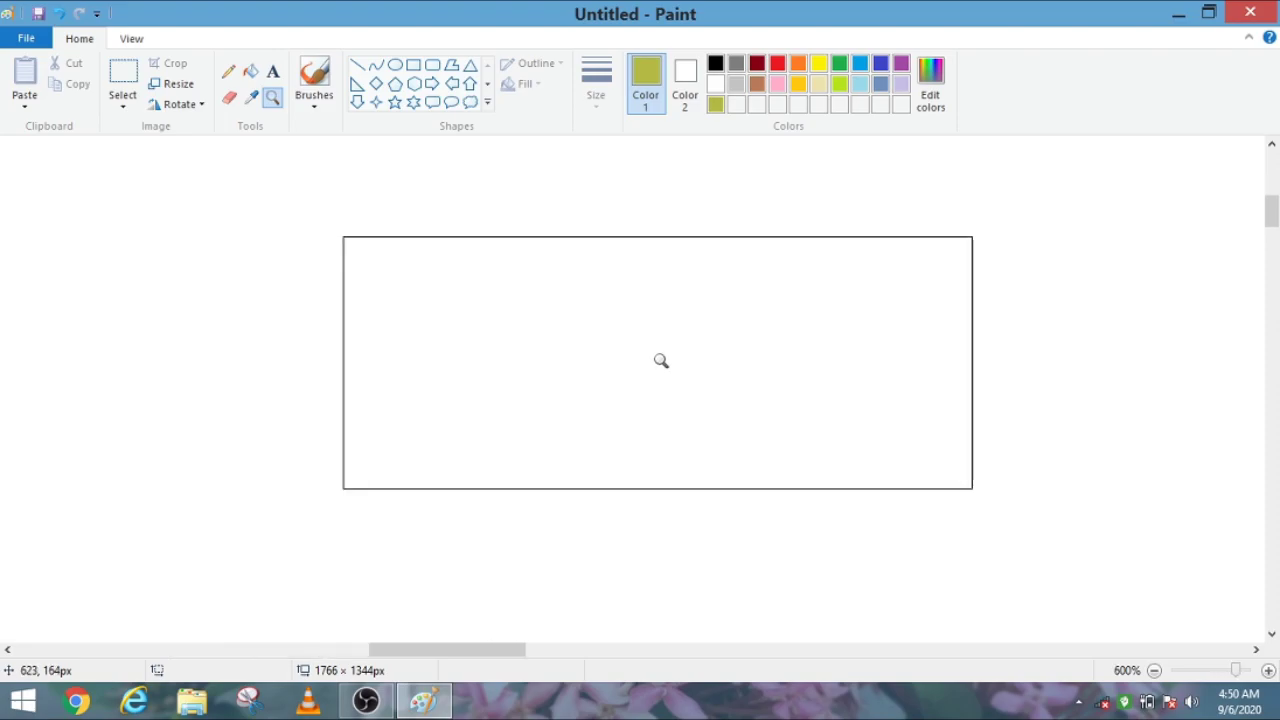
{"action": "left_click", "coordinate": [1154, 671]}
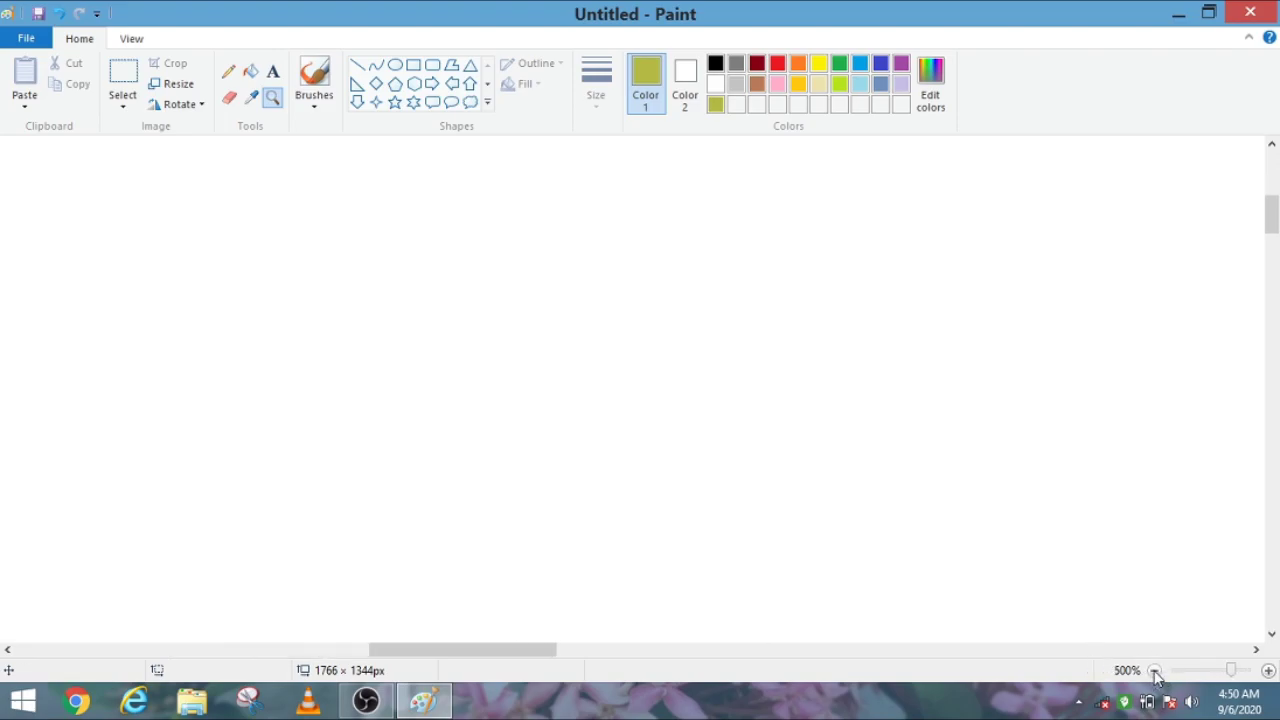
{"action": "left_click", "coordinate": [1154, 671]}
{"action": "left_click", "coordinate": [1154, 671]}
{"action": "left_click", "coordinate": [1154, 671]}
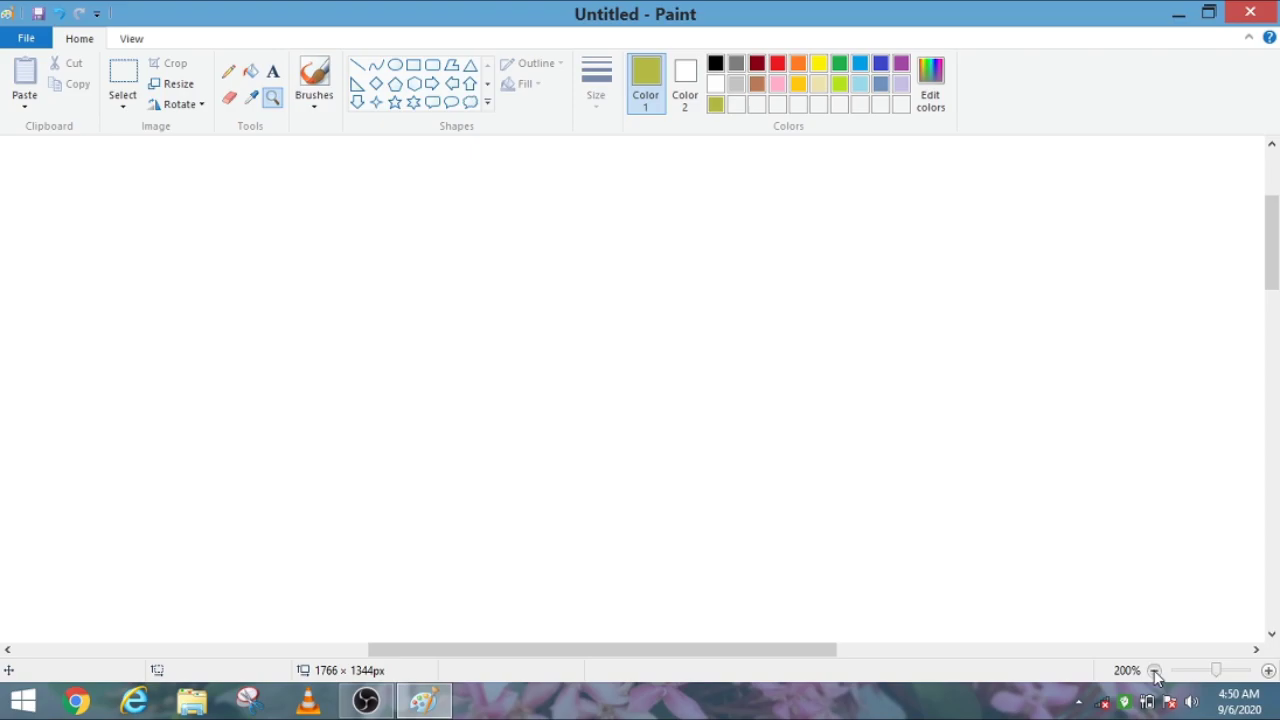
{"action": "left_click", "coordinate": [1154, 671]}
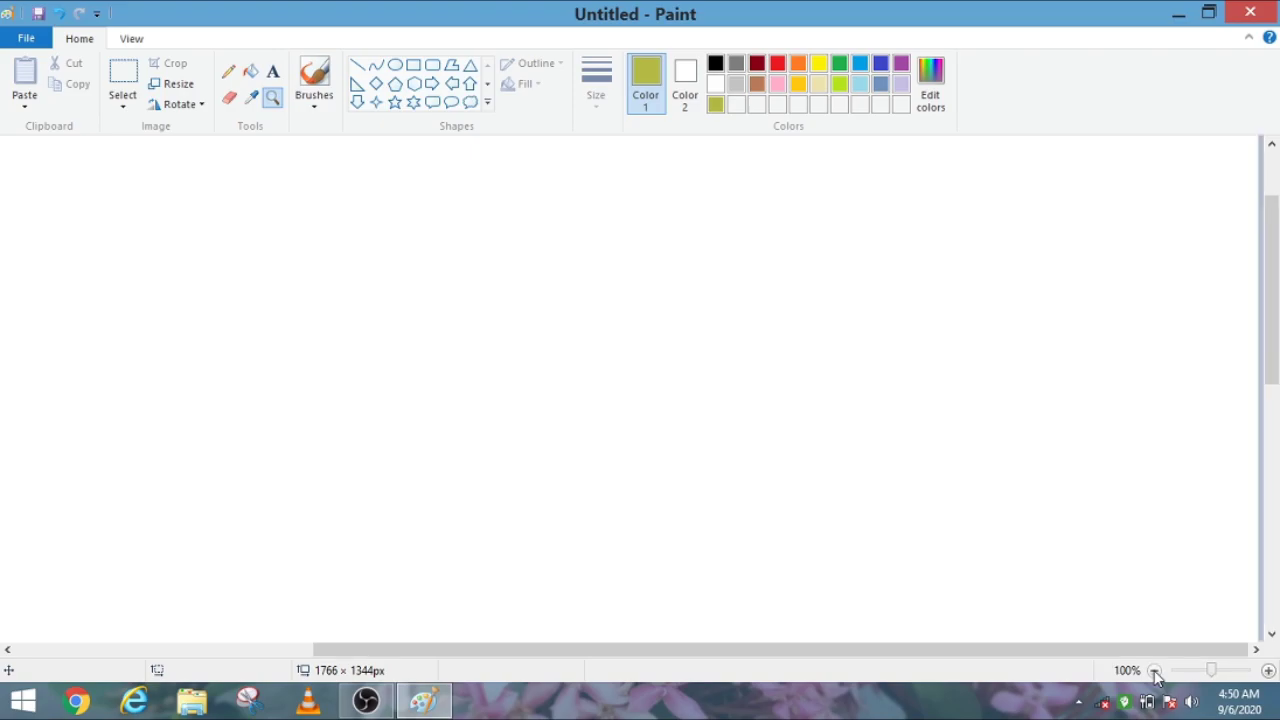
- Sample the white of the canvas as Color 1 with the Color picker
{"action": "left_click", "coordinate": [229, 97]}
{"action": "left_click", "coordinate": [250, 100]}
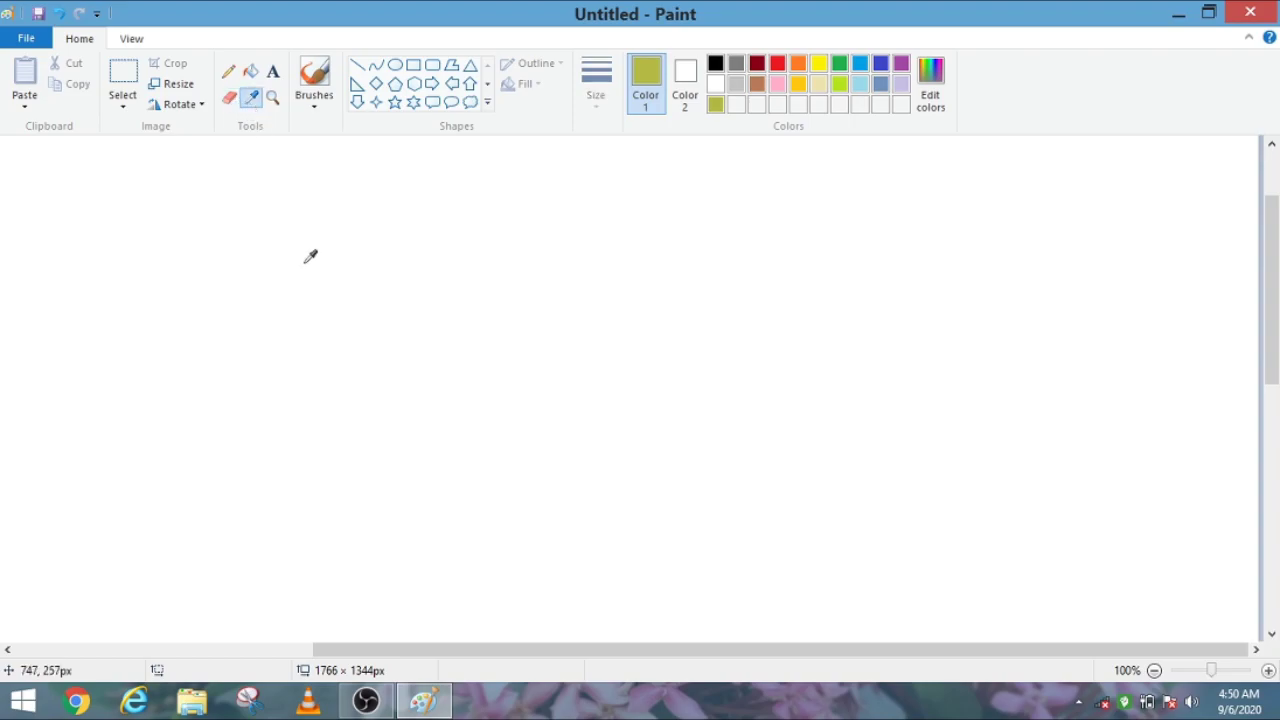
{"action": "left_click", "coordinate": [459, 308]}
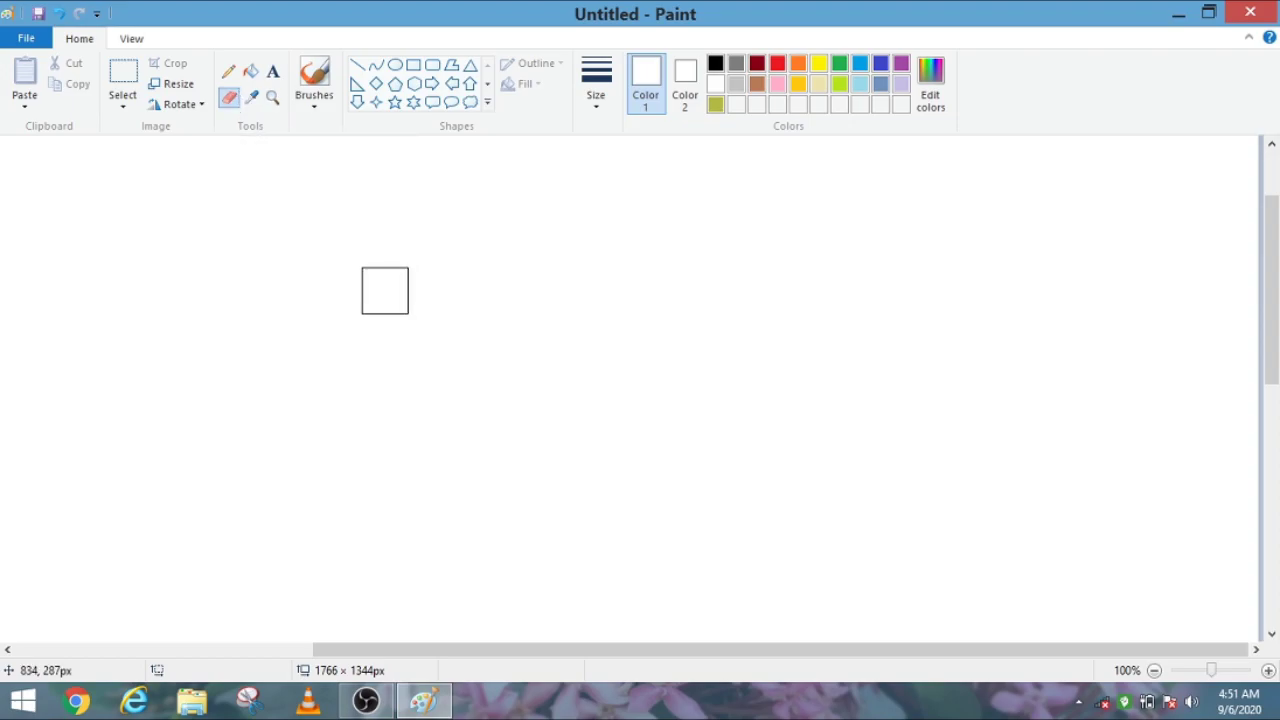
{"action": "left_click", "coordinate": [251, 97]}
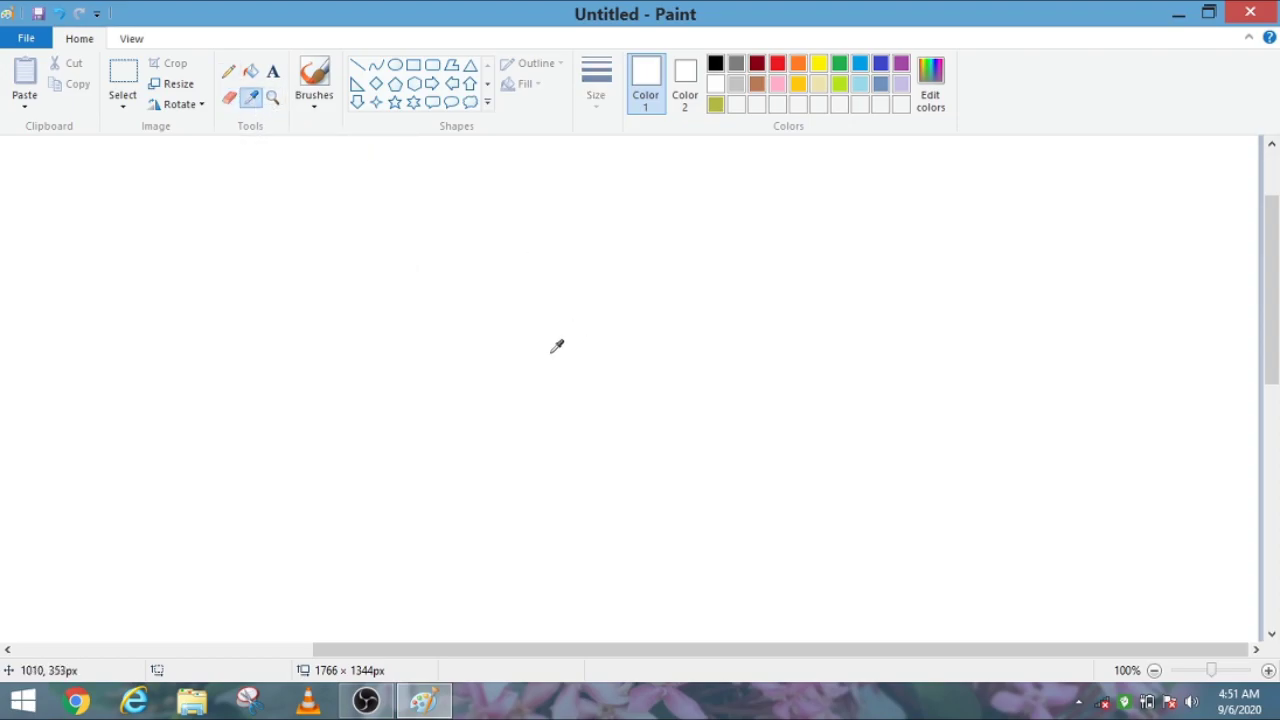
- Draw a black up arrow about 143 × 274 px and move it to the lower-left area of the visible canvas
{"action": "left_click", "coordinate": [470, 84]}
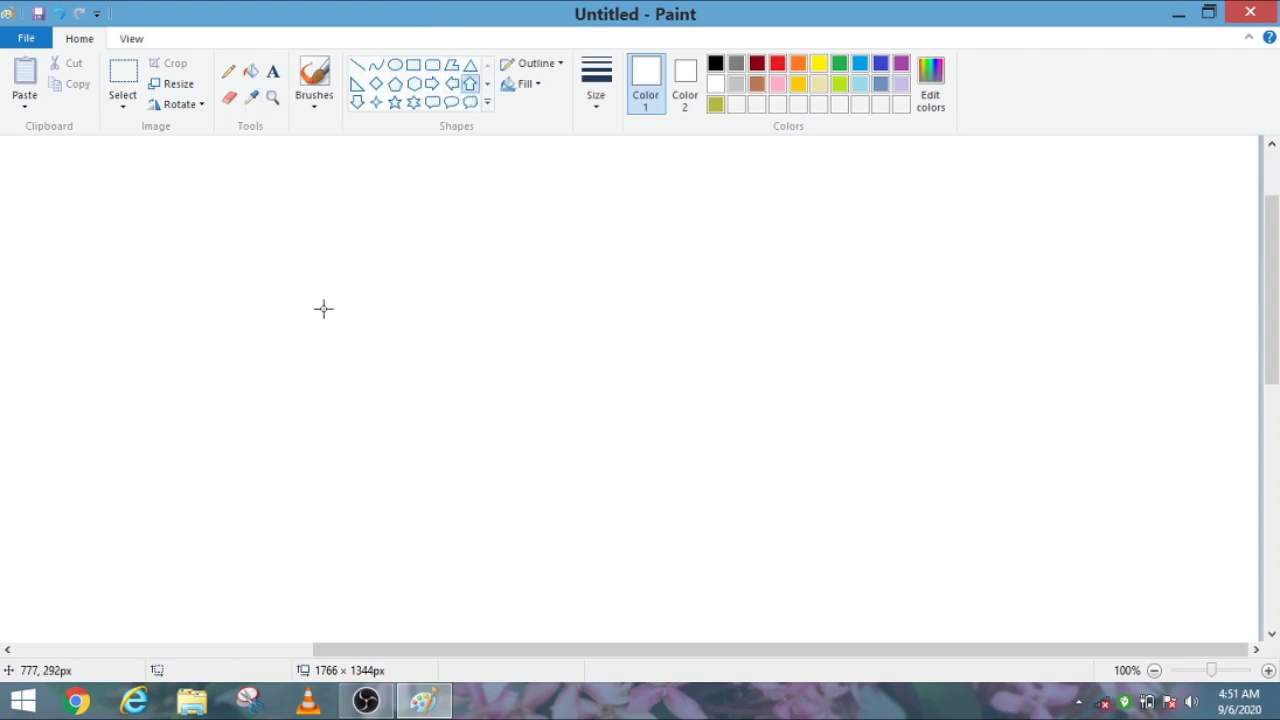
{"action": "left_click", "coordinate": [715, 63]}
{"action": "left_click_drag", "start_coordinate": [318, 375], "coordinate": [461, 101]}
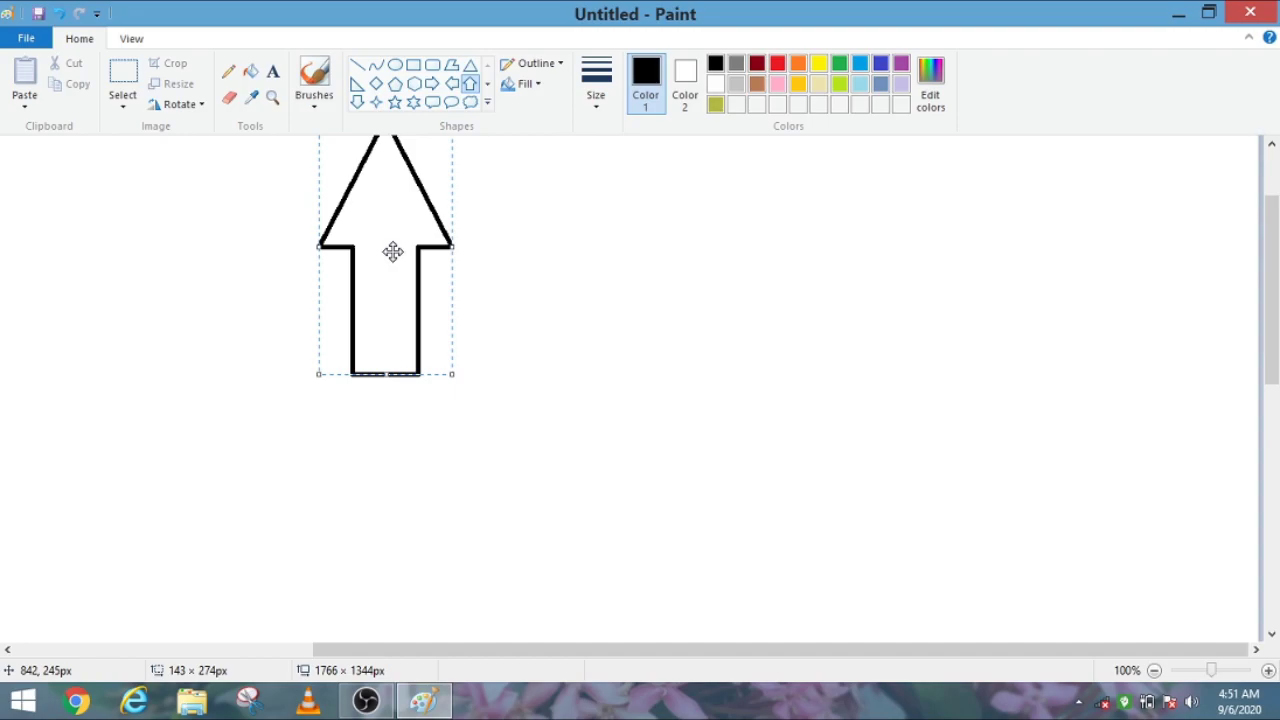
{"action": "left_click_drag", "start_coordinate": [392, 251], "coordinate": [106, 483]}
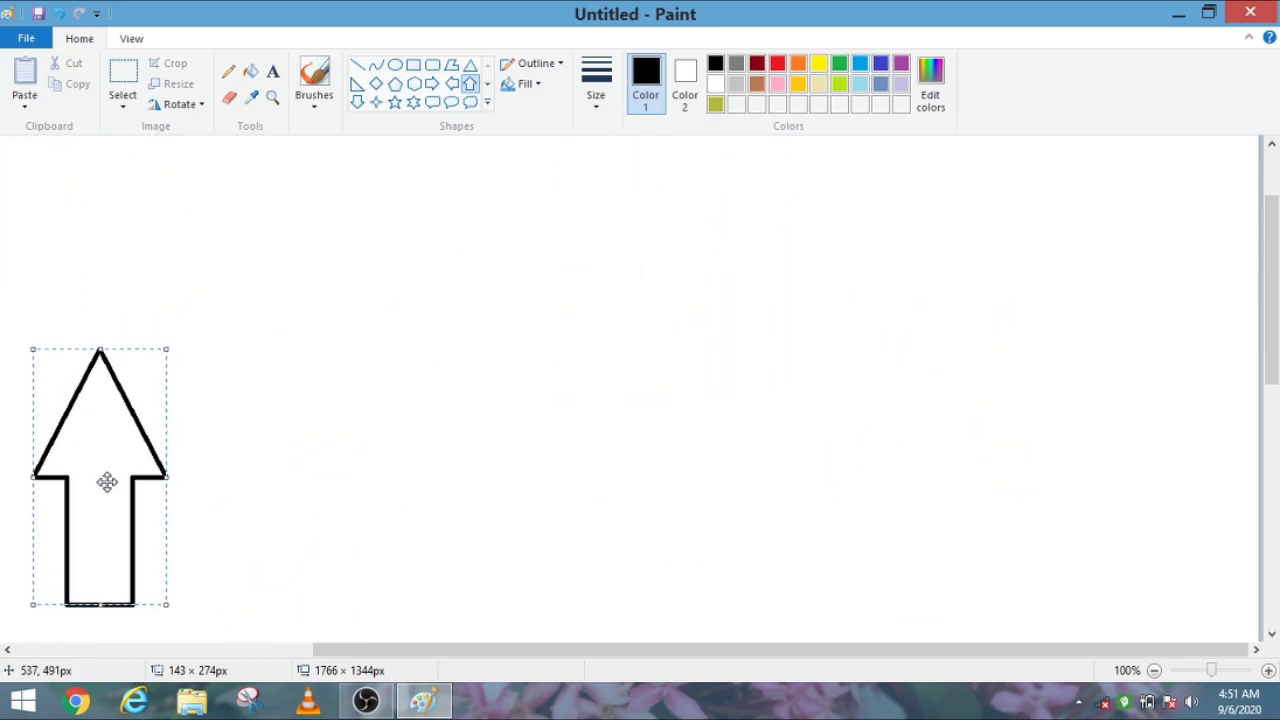
{"action": "left_click", "coordinate": [477, 436]}
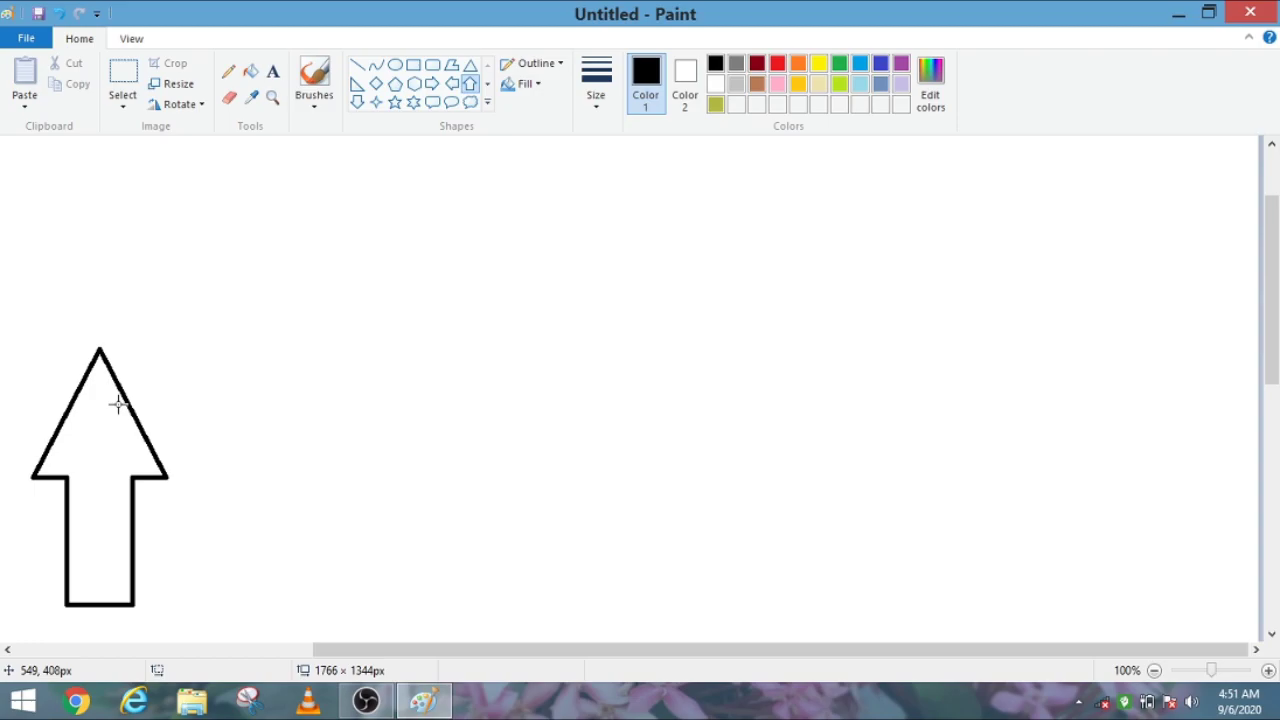
- Copy the arrow using a rectangular selection and paste three copies: beside it, above it and farther to the right
{"action": "left_click", "coordinate": [124, 115]}
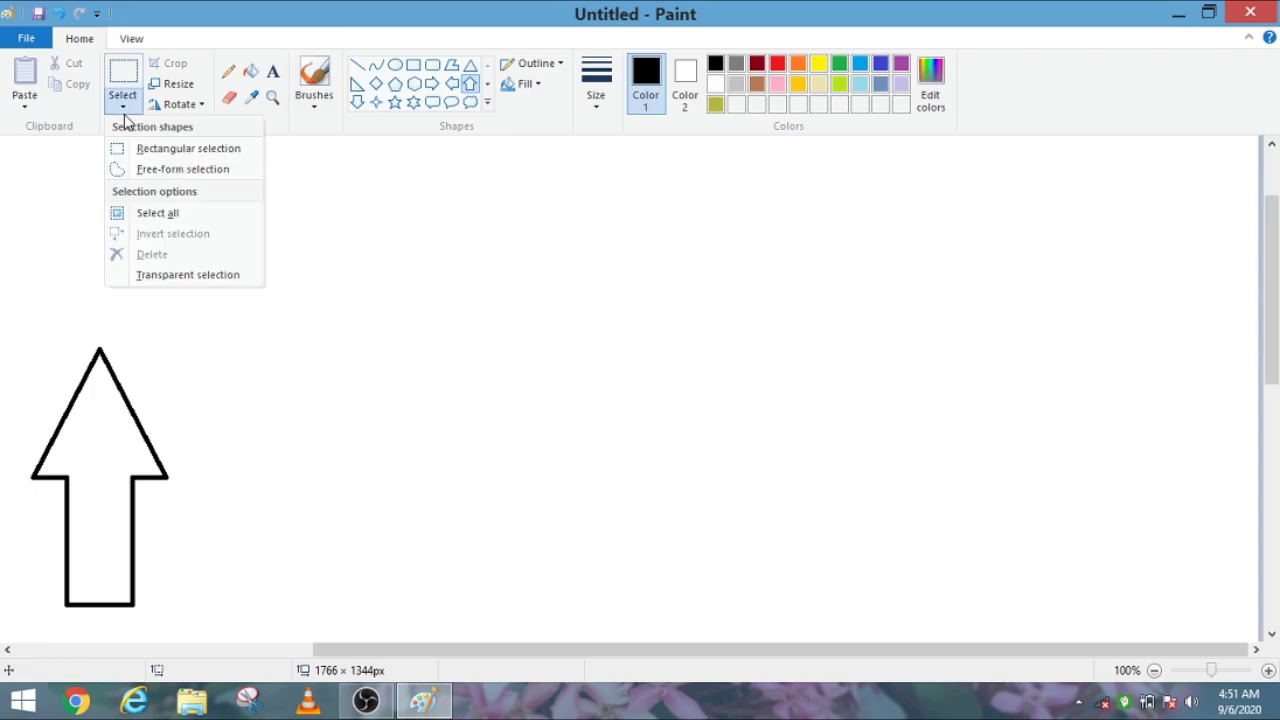
{"action": "left_click", "coordinate": [162, 148]}
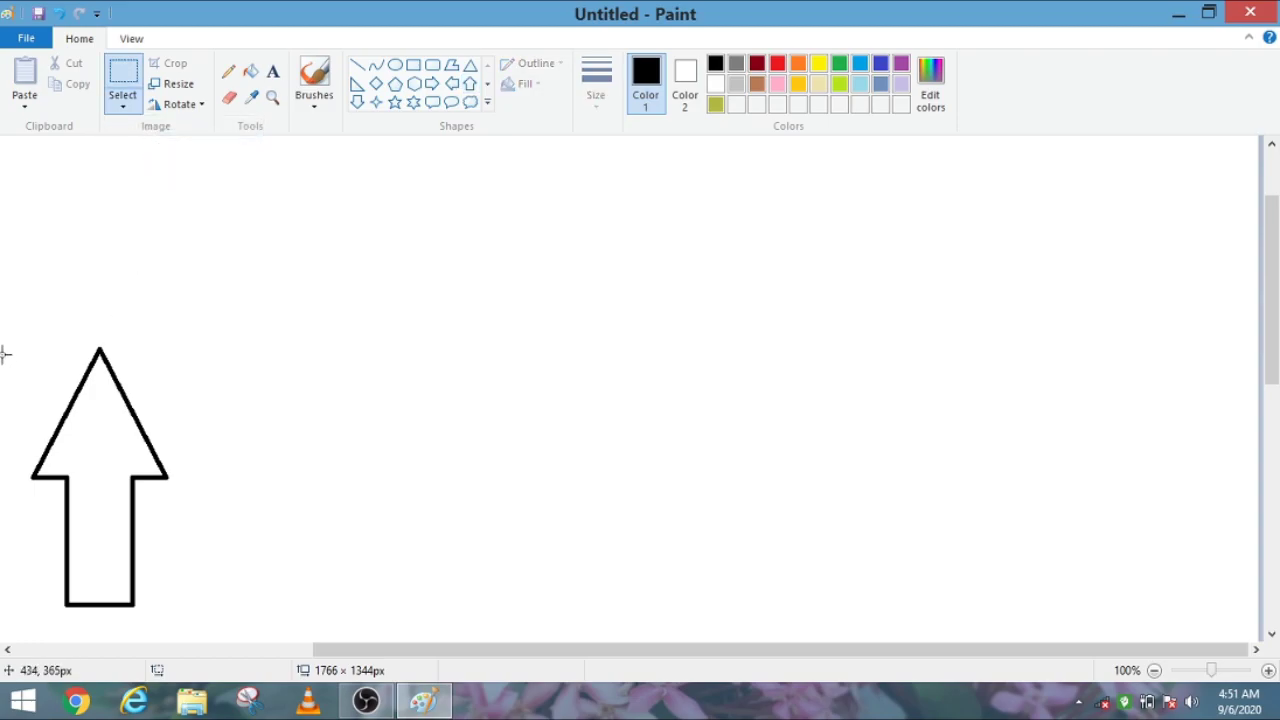
{"action": "left_click_drag", "start_coordinate": [25, 320], "coordinate": [192, 622]}
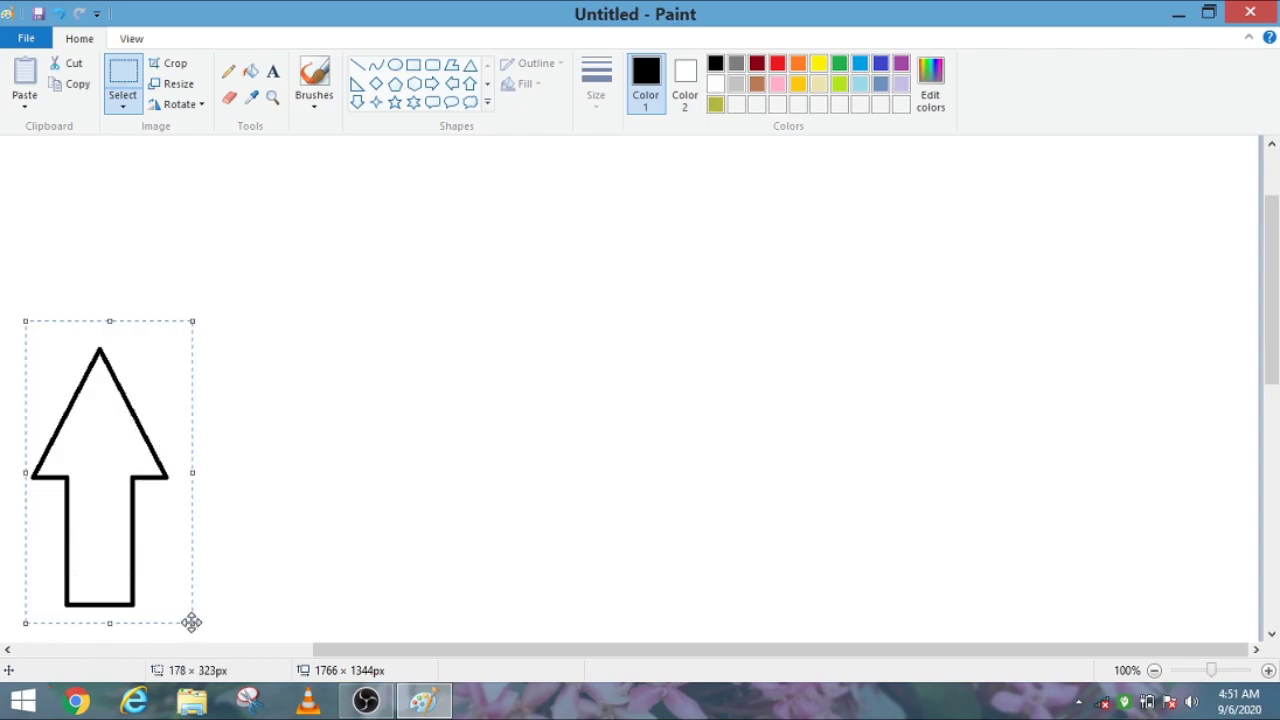
{"action": "key", "text": "ctrl+c"}
{"action": "key", "text": "ctrl+v"}
{"action": "left_click_drag", "start_coordinate": [97, 343], "coordinate": [281, 523]}
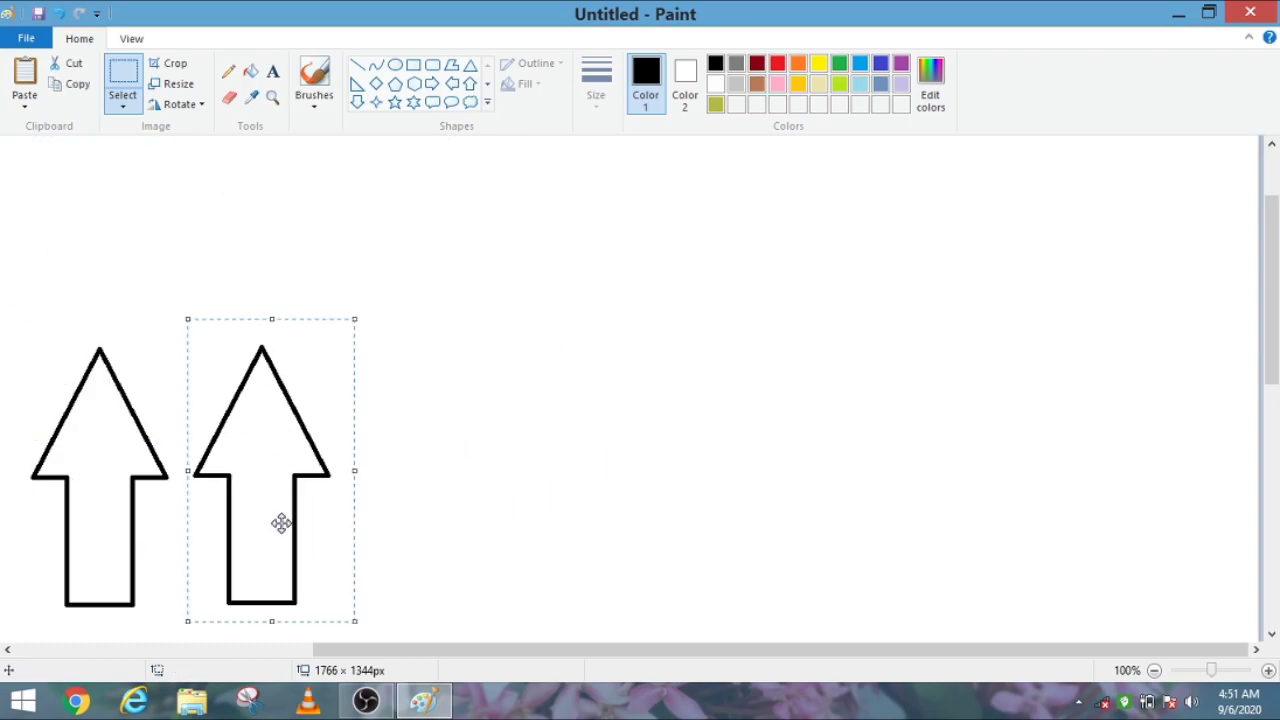
{"action": "key", "text": "ctrl+v"}
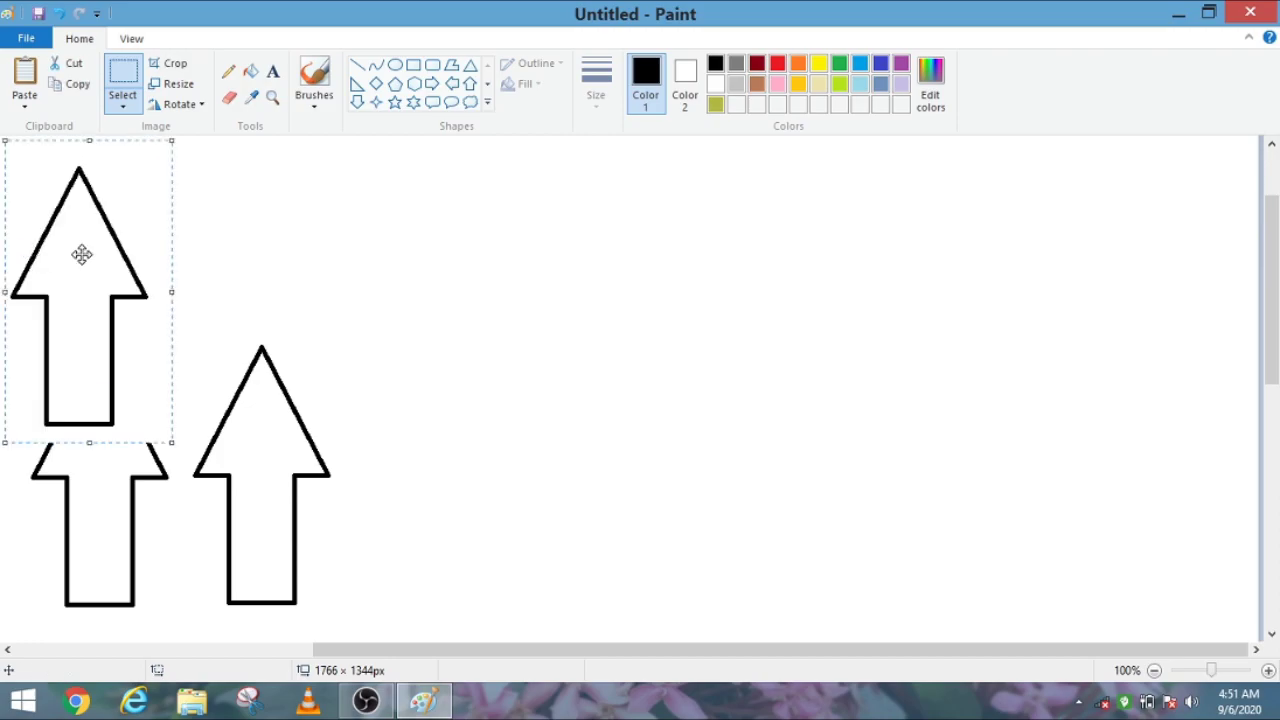
{"action": "left_click_drag", "start_coordinate": [77, 331], "coordinate": [673, 412]}
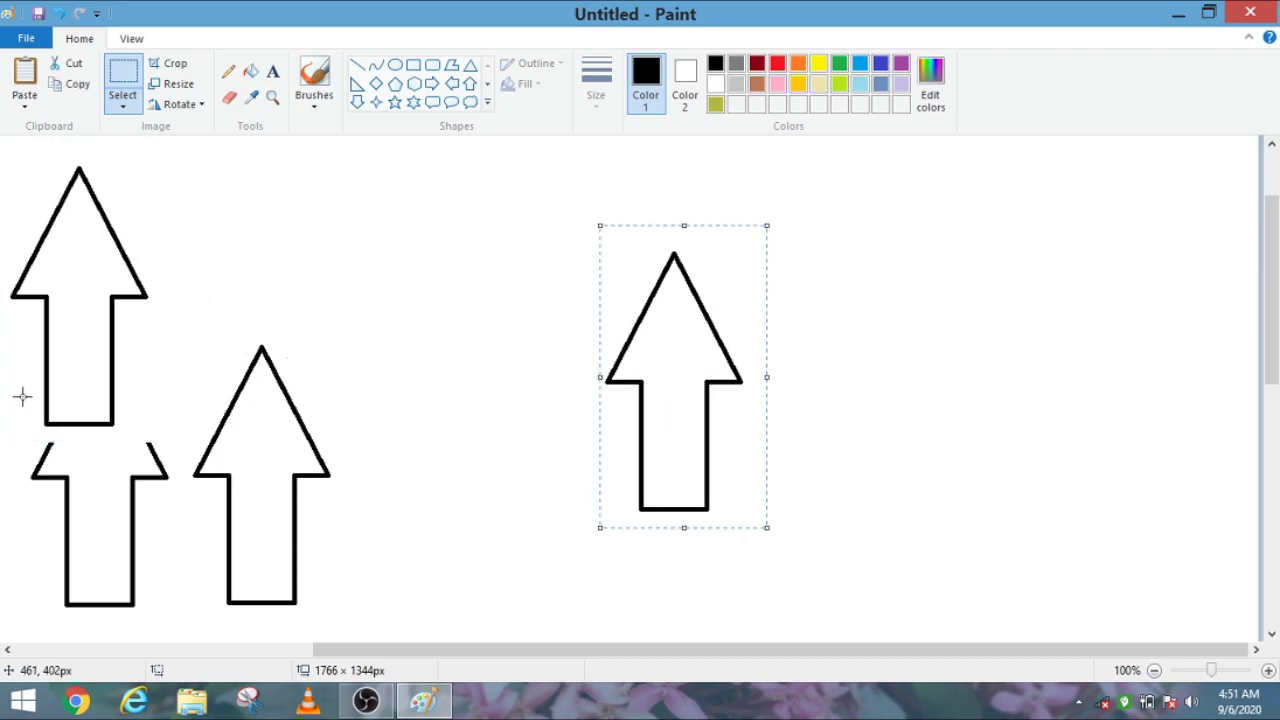
- Select an area of about 367 × 136 px across the left-hand arrows and look through its rotate and flip options
{"action": "left_click", "coordinate": [87, 347]}
{"action": "left_click_drag", "start_coordinate": [87, 347], "coordinate": [432, 475]}
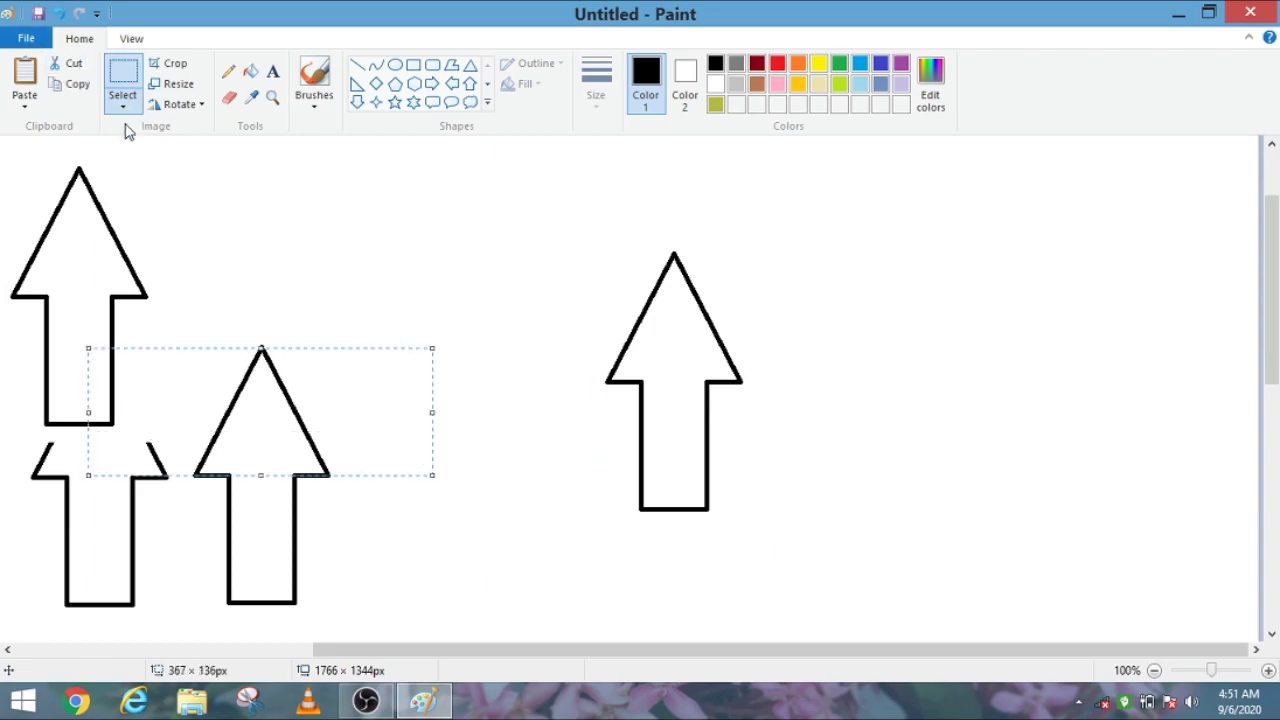
{"action": "left_click", "coordinate": [205, 105]}
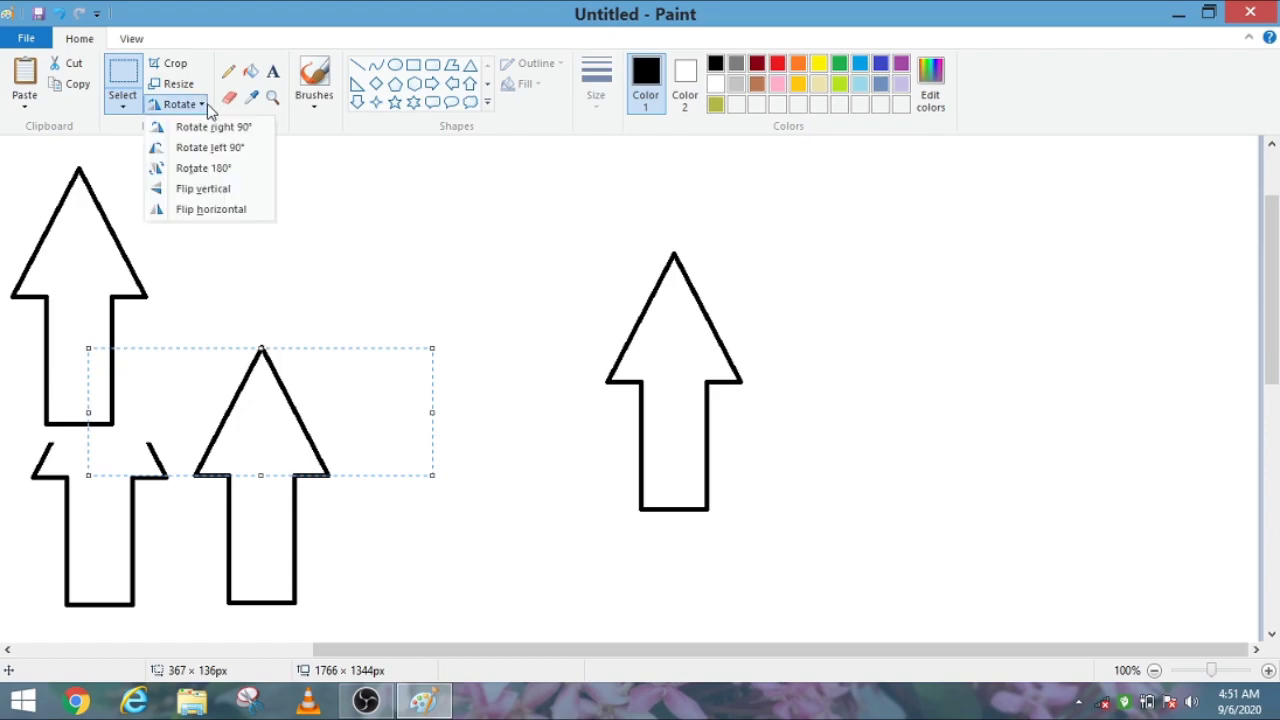
{"action": "left_click", "coordinate": [204, 106]}
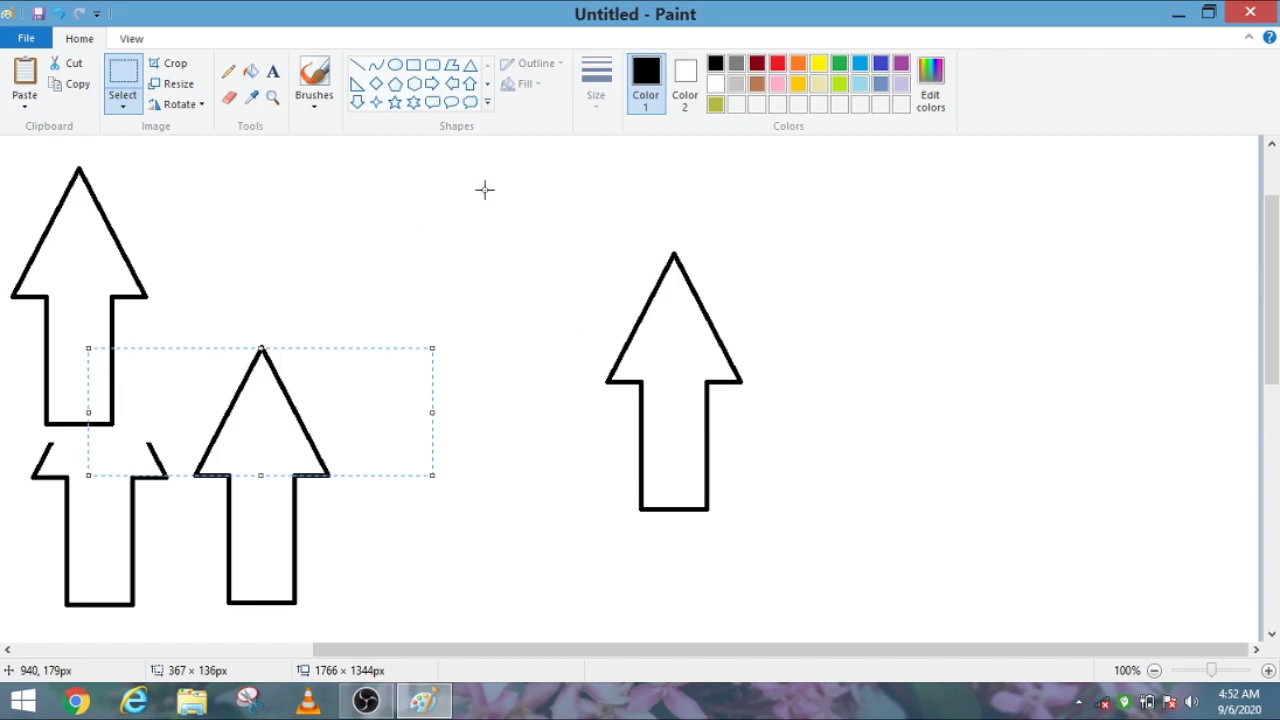
- Close the drawing, saving it on the Desktop as a PNG named gjjjkgkgkjg
{"action": "left_click", "coordinate": [1250, 12]}
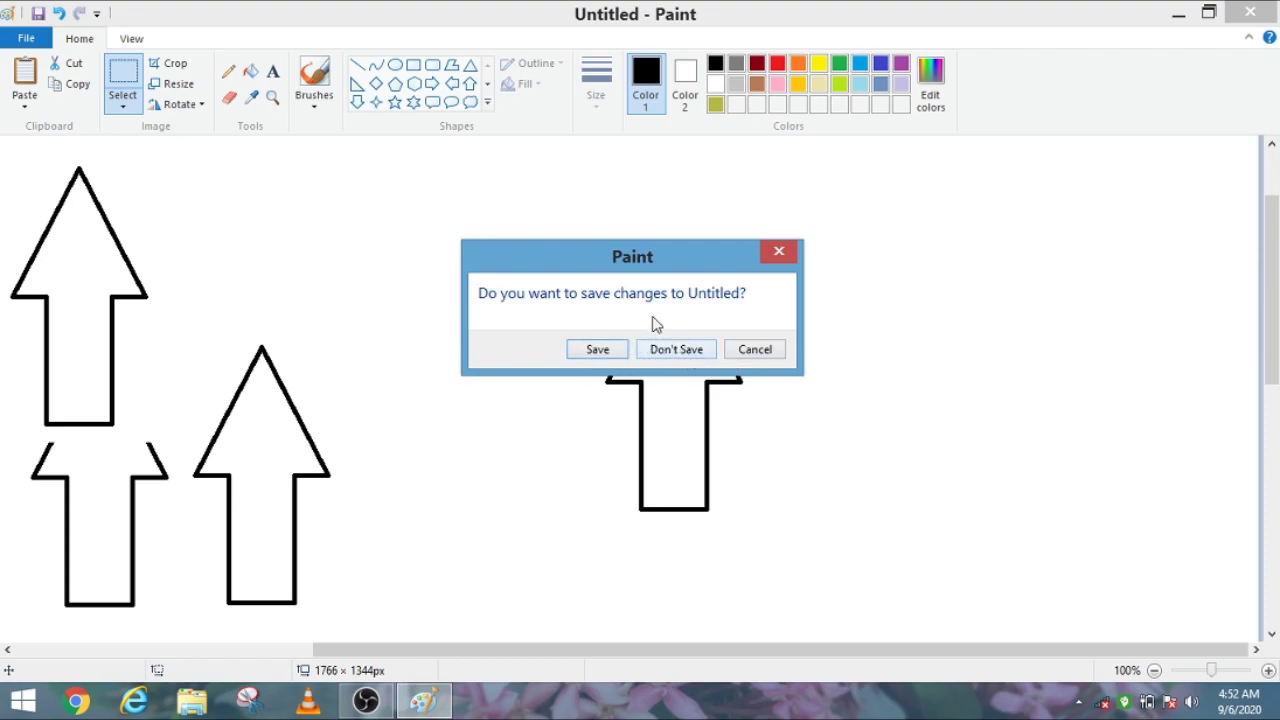
{"action": "left_click", "coordinate": [598, 350]}
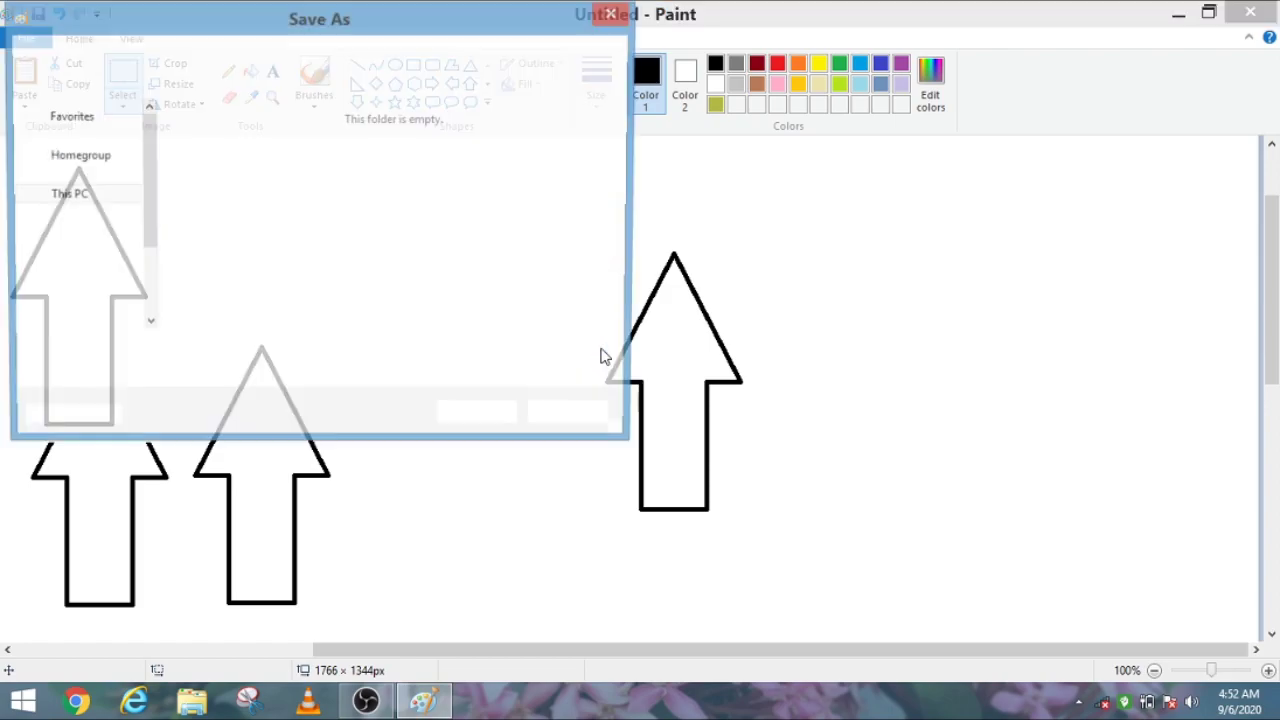
{"action": "left_click", "coordinate": [45, 150]}
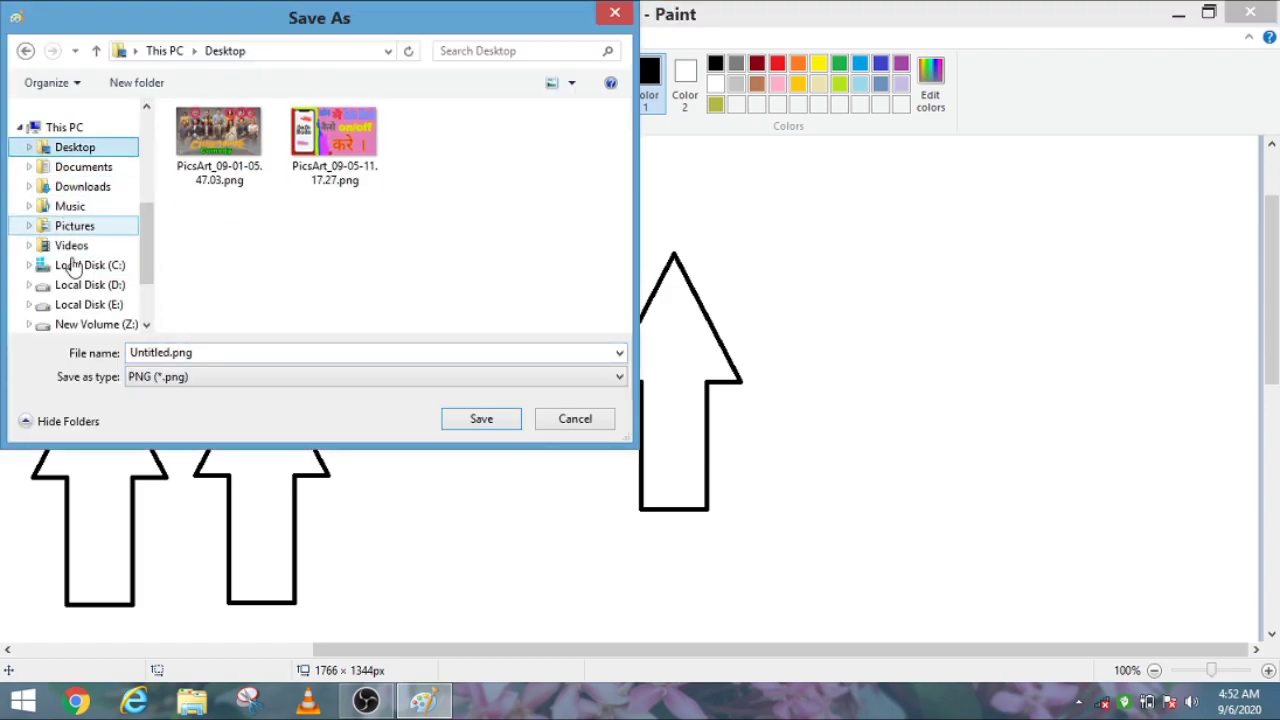
{"action": "left_click", "coordinate": [195, 350]}
{"action": "left_click", "coordinate": [200, 354]}
{"action": "key", "text": "ctrl+a"}
{"action": "type", "text": "g"}
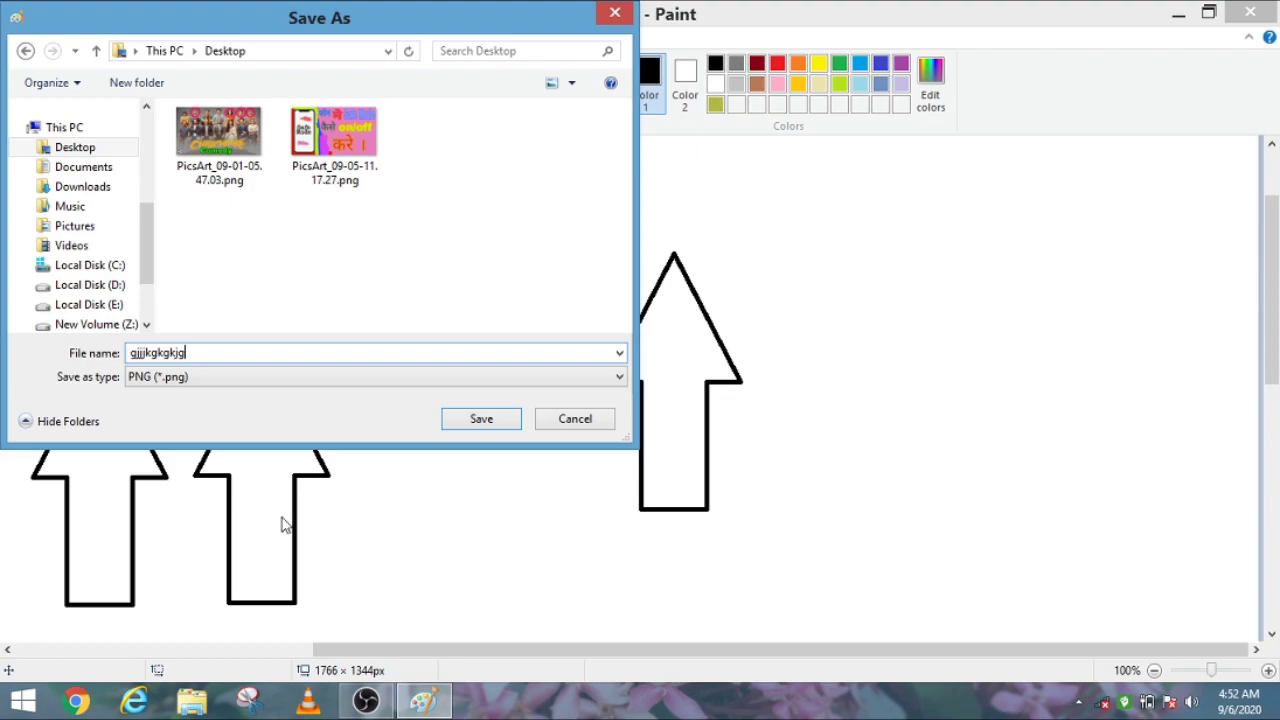
{"action": "left_click", "coordinate": [446, 420]}
{"action": "left_click", "coordinate": [1252, 12]}
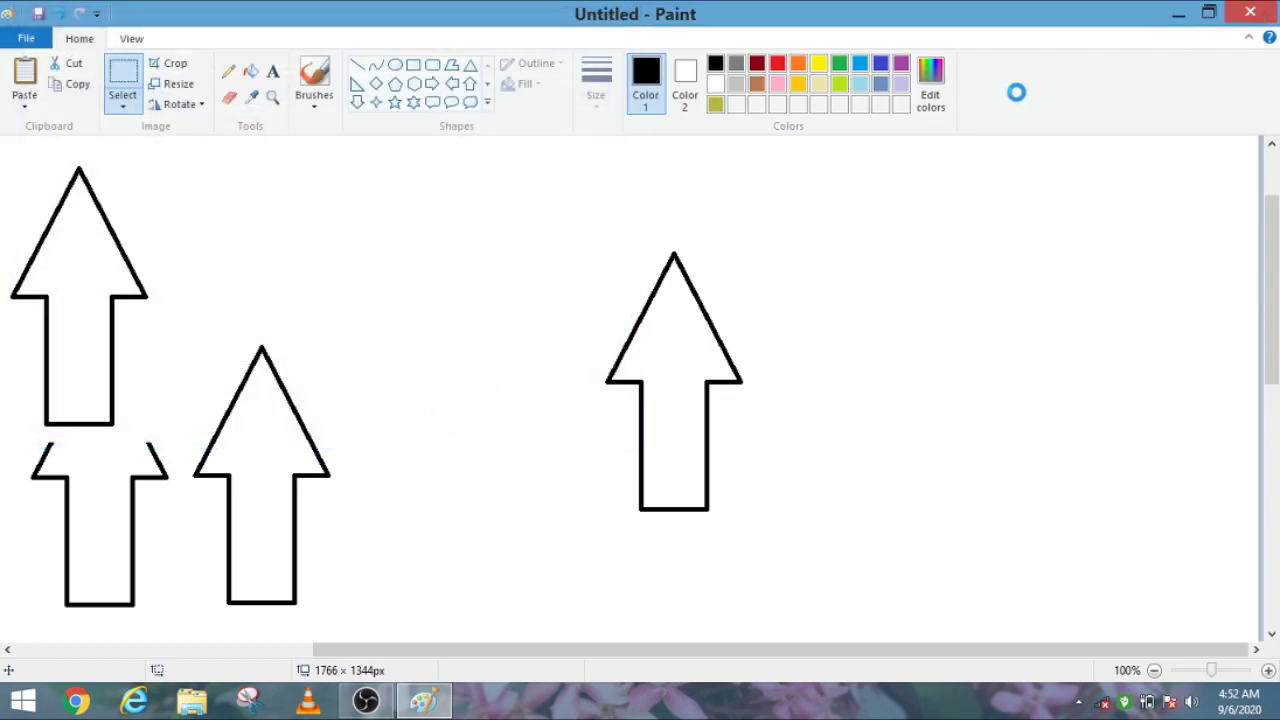